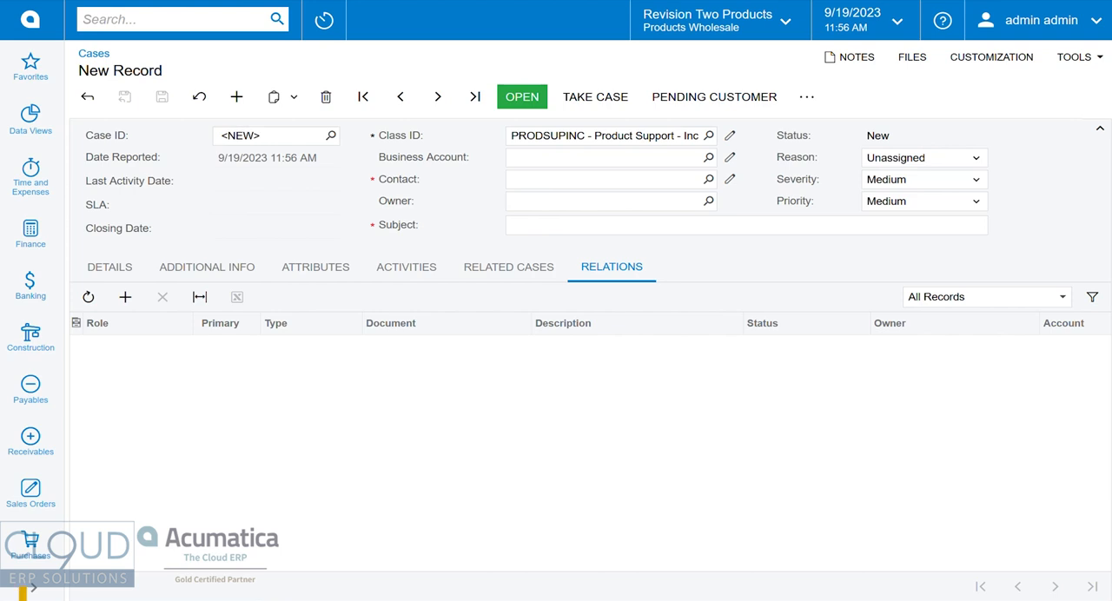
click(240, 136)
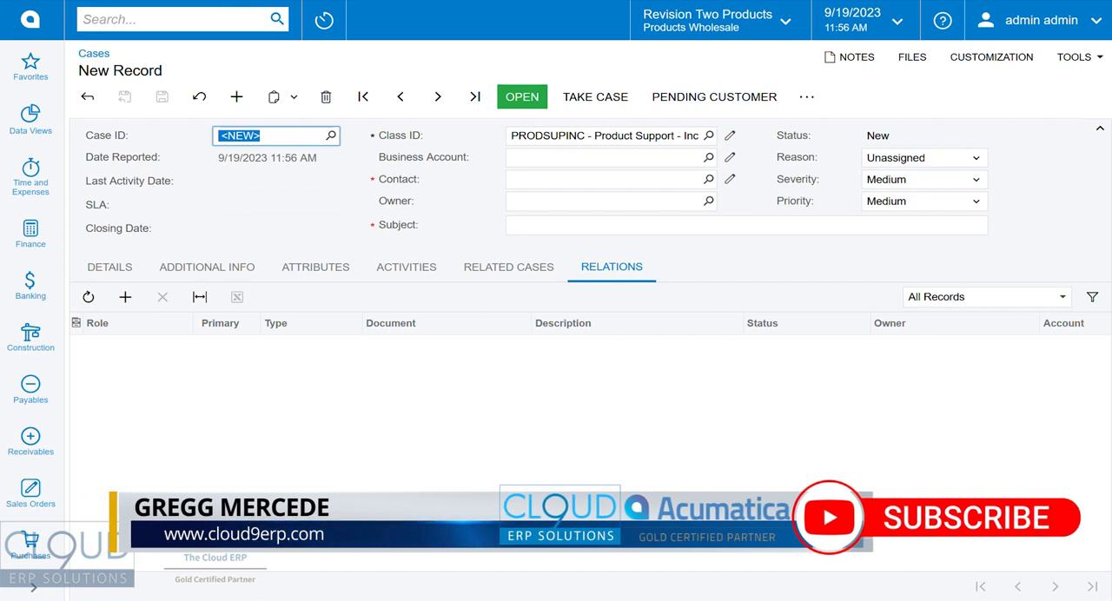
key(Tab)
key(Tab)
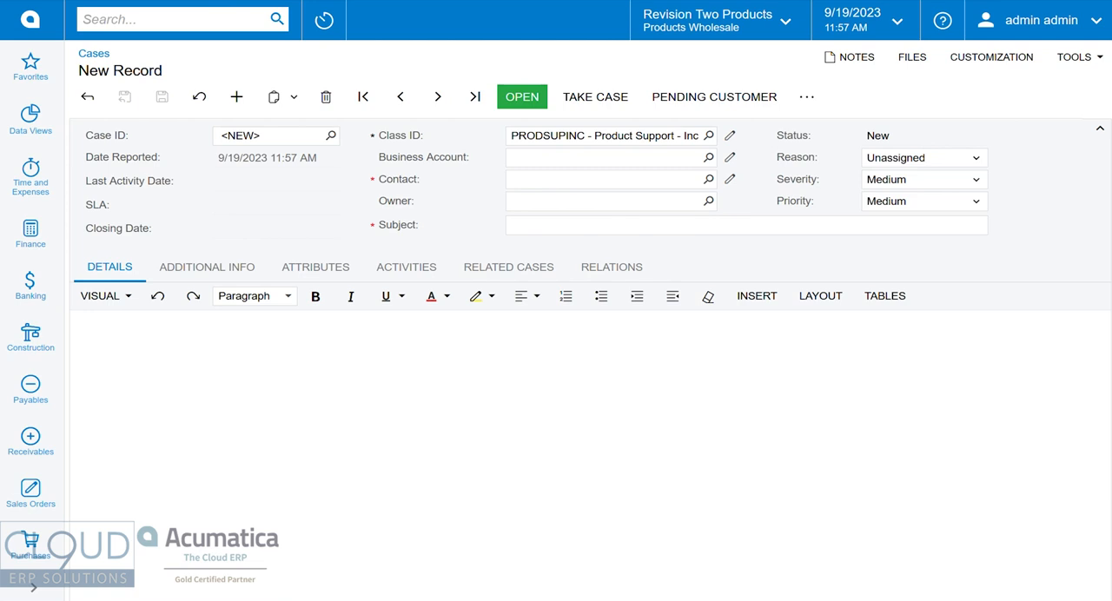
Start a new case and set its business account to USA Bartending School.
click(237, 97)
click(600, 158)
text(bar)
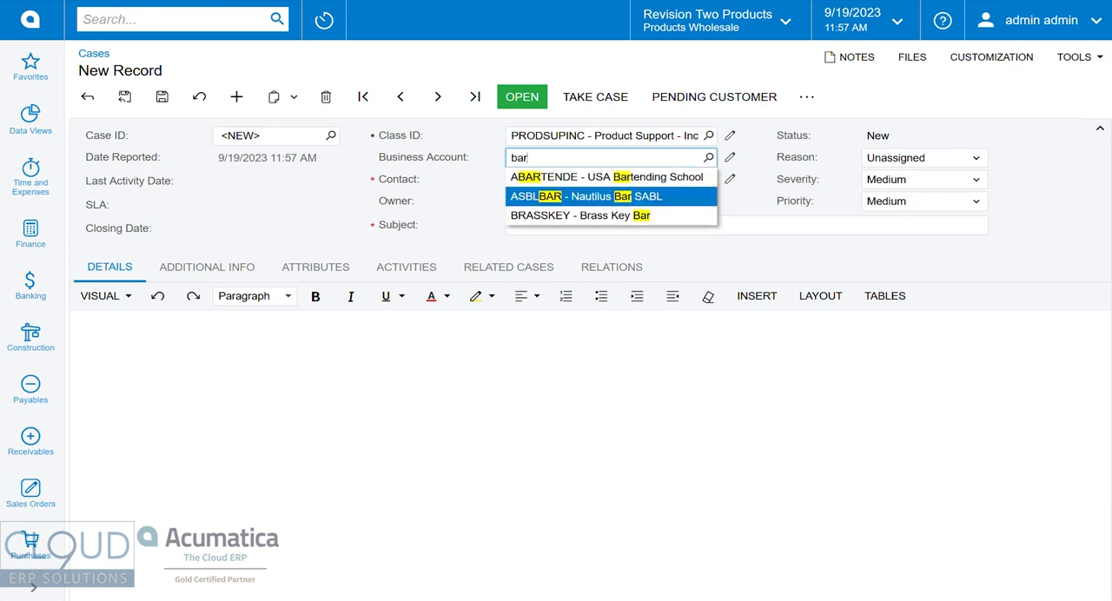
key(Up)
key(Return)
Enter "Problem with laptop" as the case's subject.
key(Tab)
key(Tab)
key(Tab)
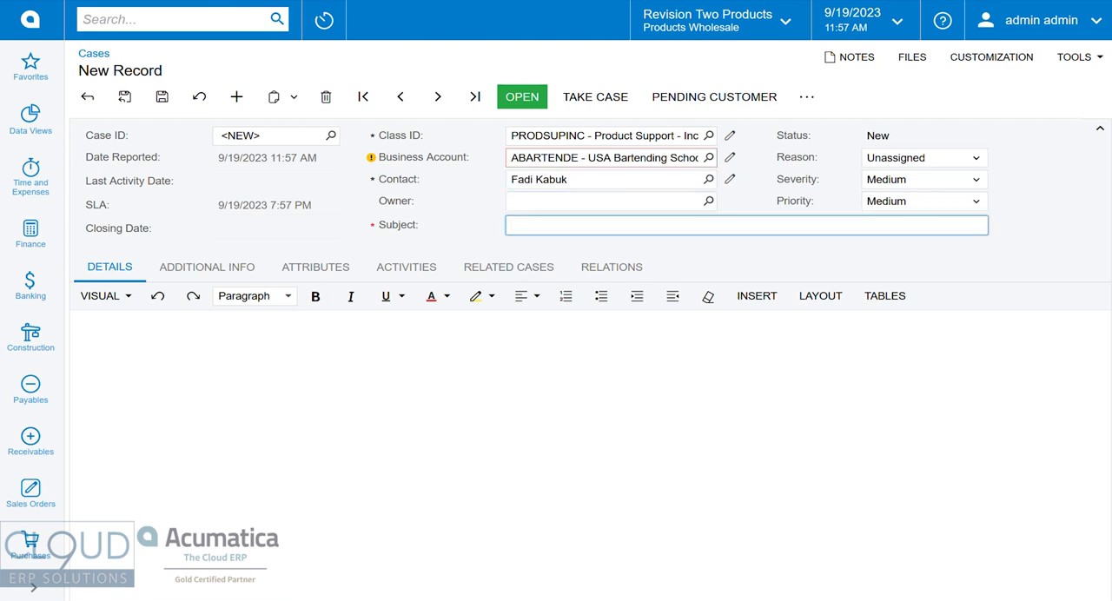
text(Problem with laptop)
key(Tab)
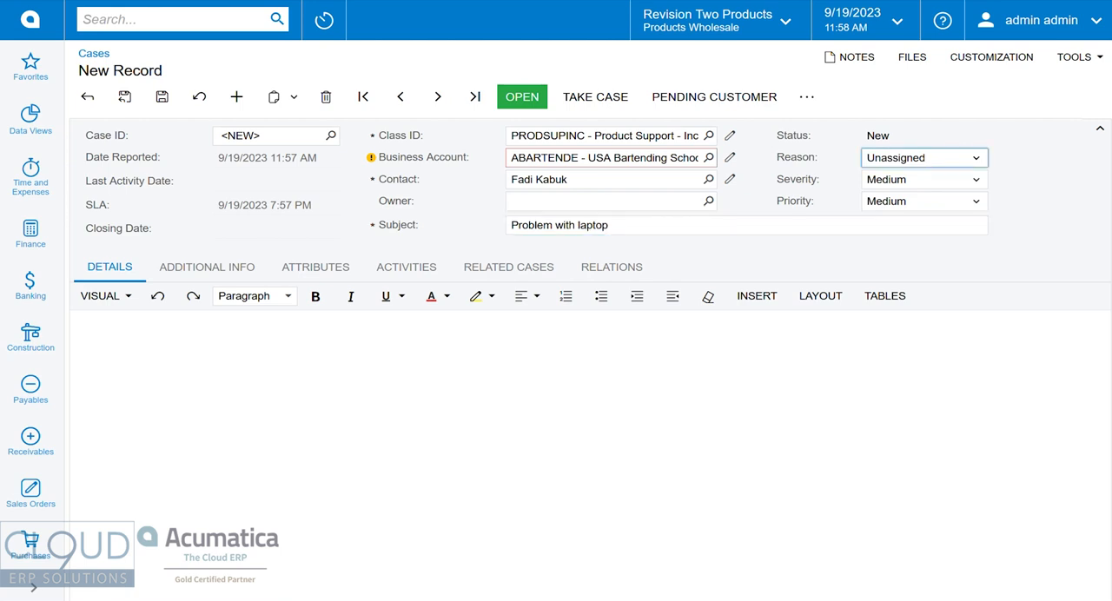
Set the case's "Product needing support" attribute to "Acer Laptop".
click(315, 267)
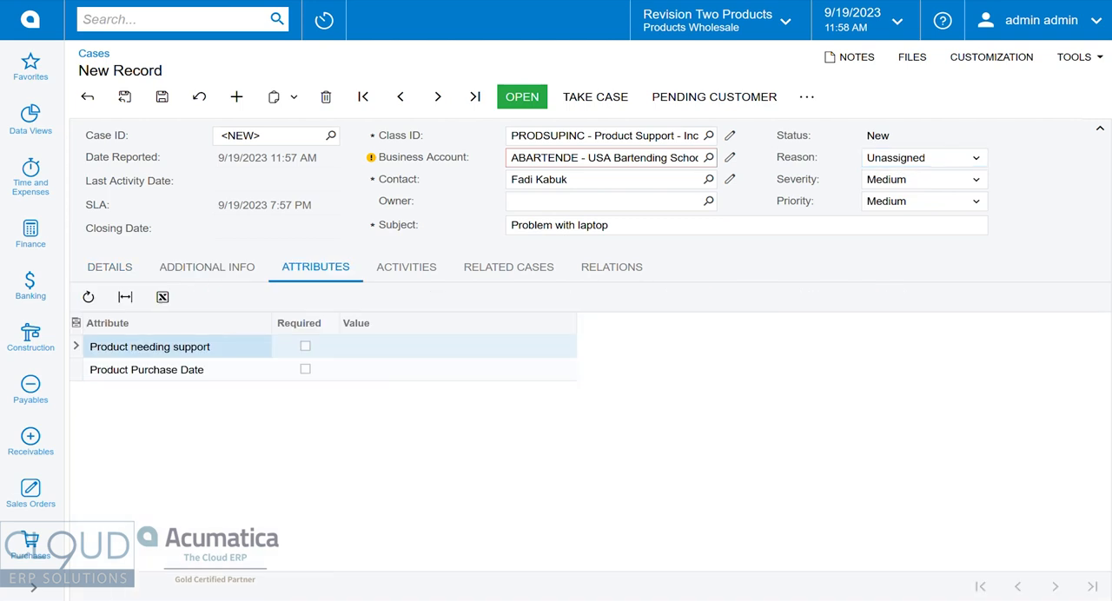
double_click(457, 347)
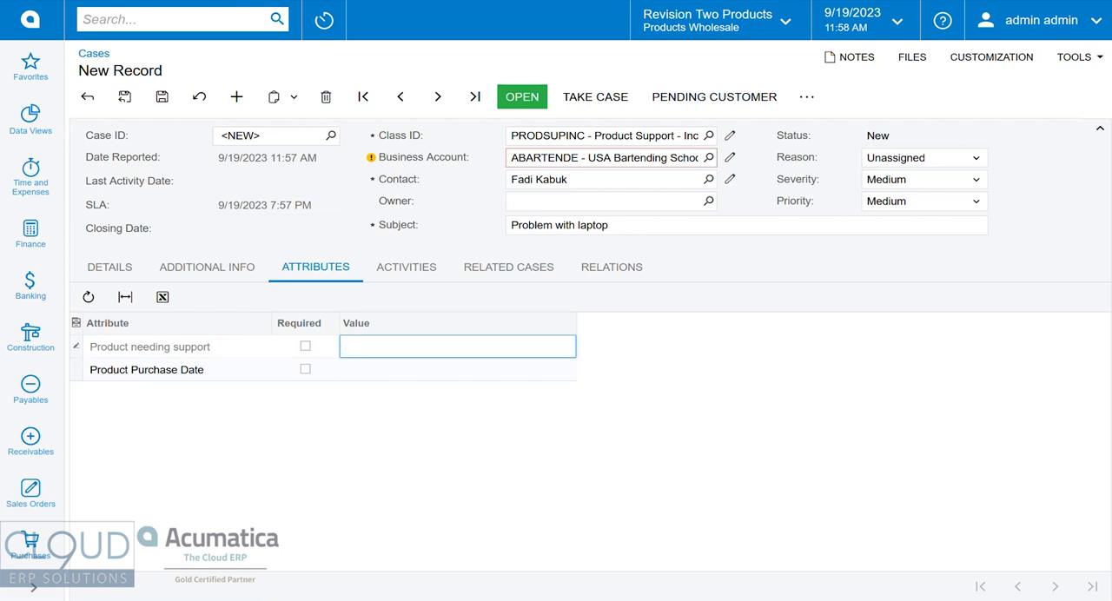
text(Laptop)
text(Acer)
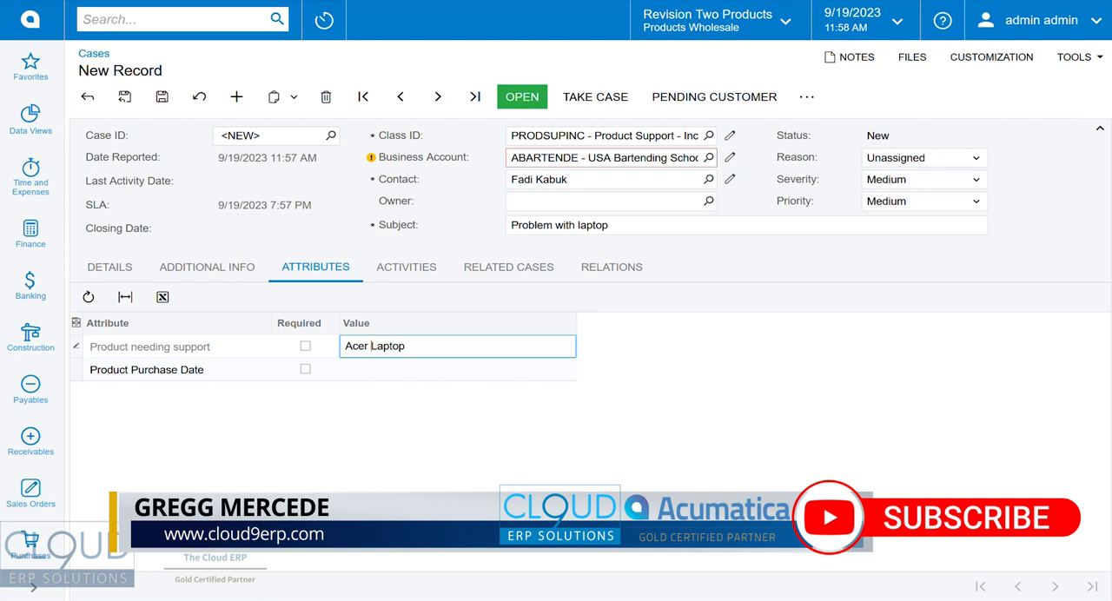
key(Tab)
Write "Customer called with problem on their laptop" in the case details and save the case.
click(109, 266)
click(78, 325)
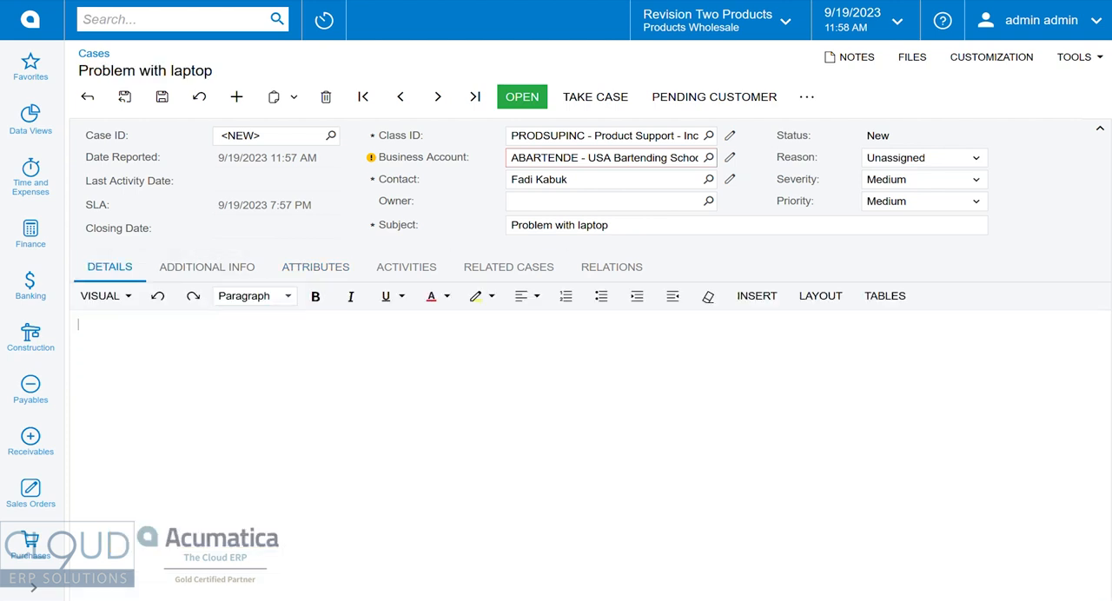
text(Customer called with problem)
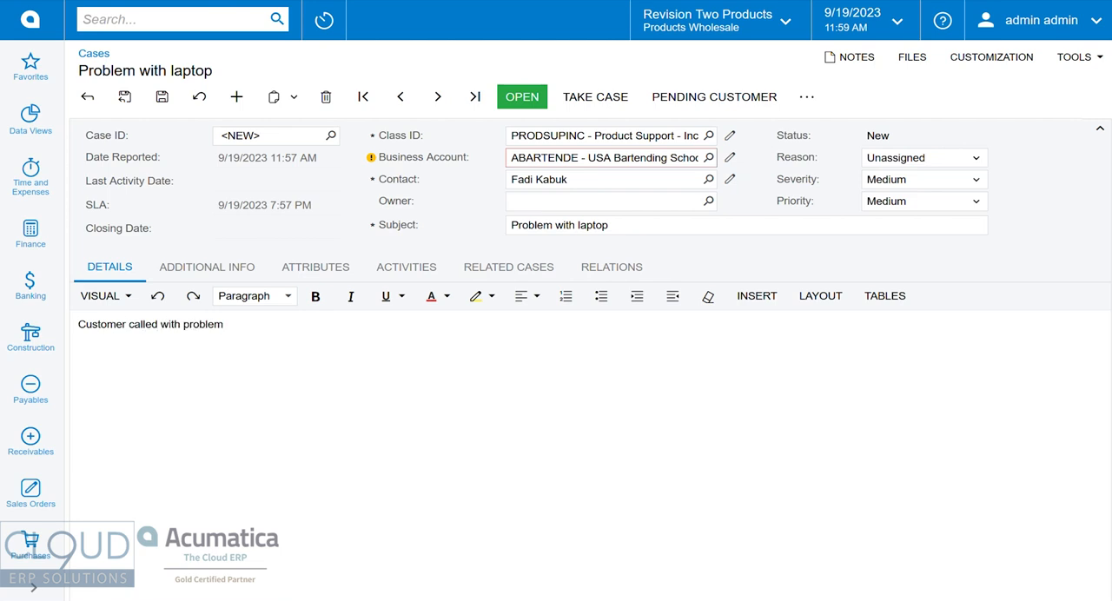
text( on their laptop)
key(ctrl+s)
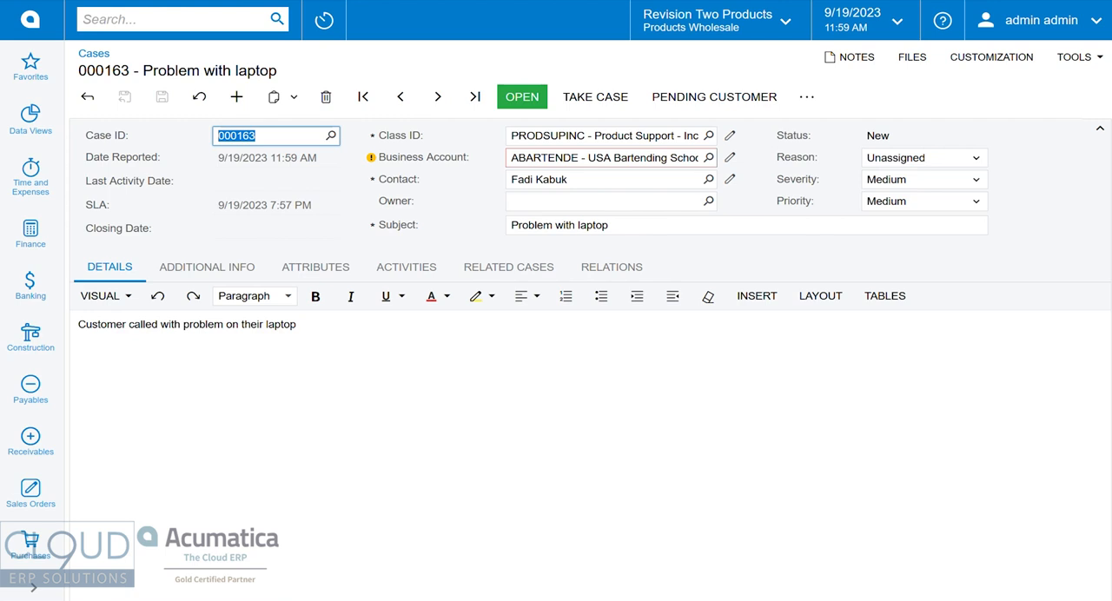
Log a phone call on the case about speaking to the contact, with instructions to reboot, update and call back if the problem still persists.
click(406, 267)
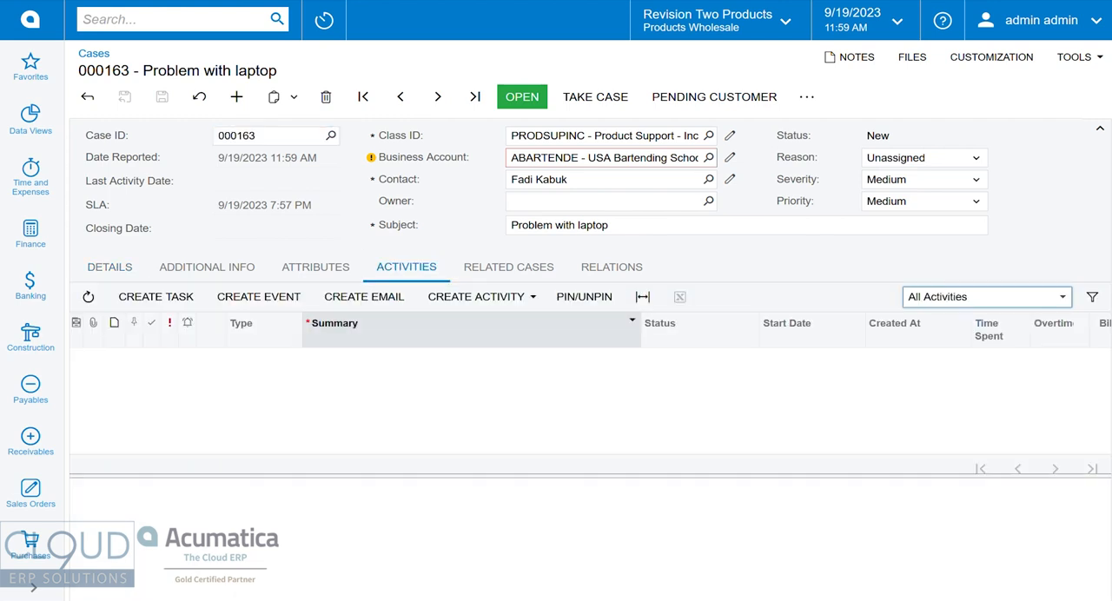
click(476, 296)
click(490, 388)
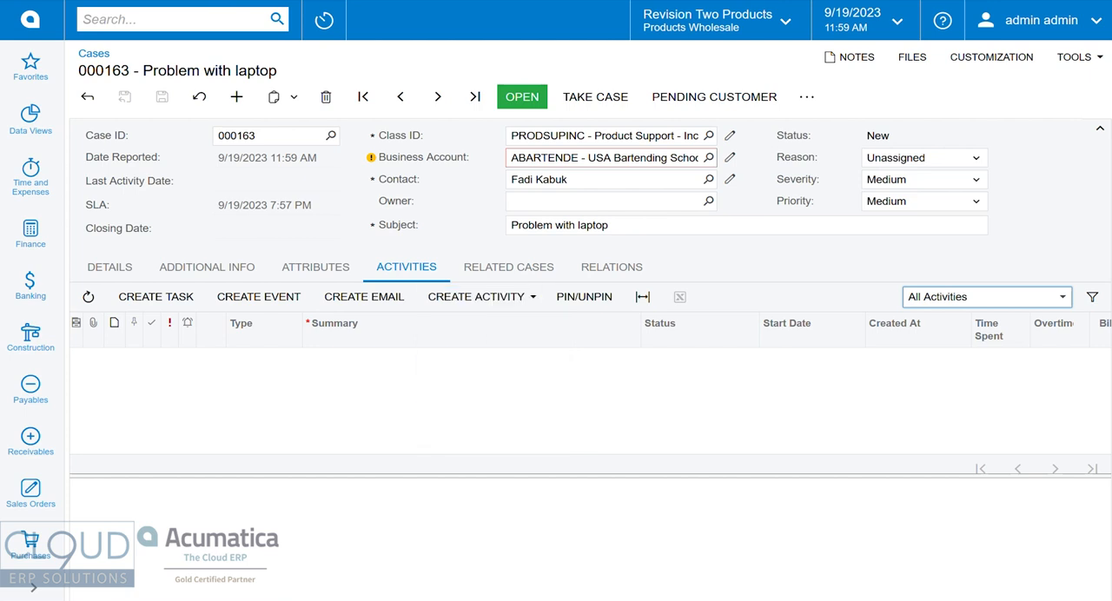
text(spoke to fadiTold Fadi to reboot and )
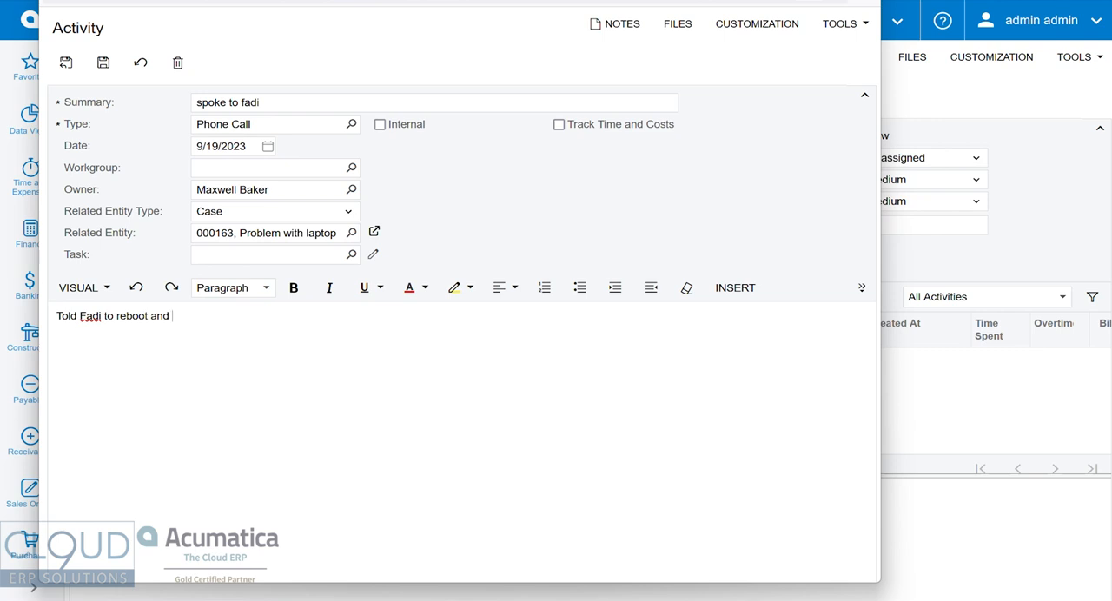
text(update and the call back if problem still persists.)
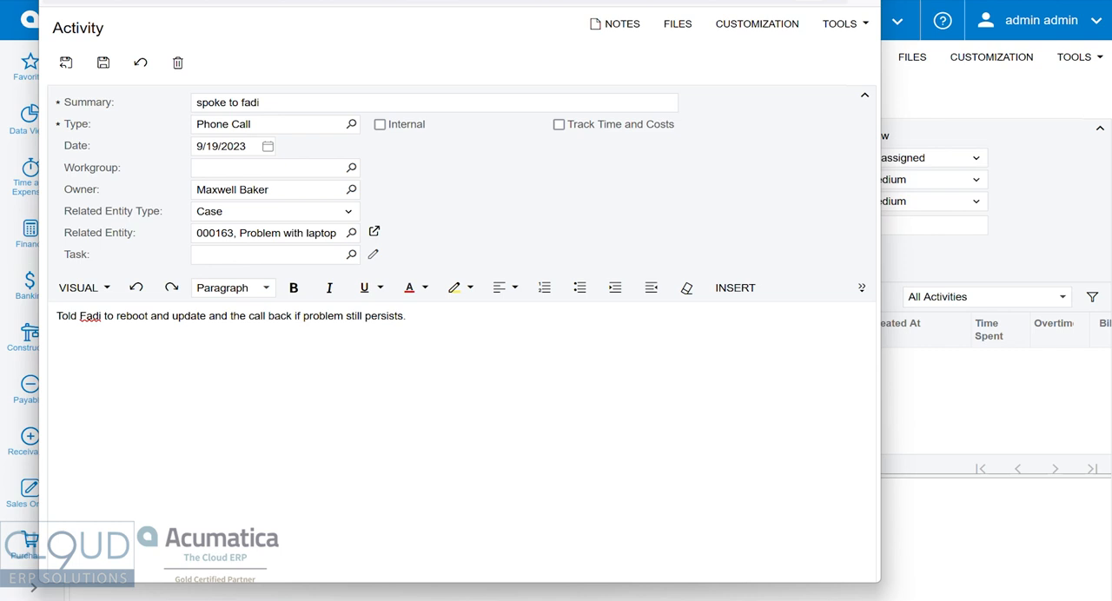
click(65, 62)
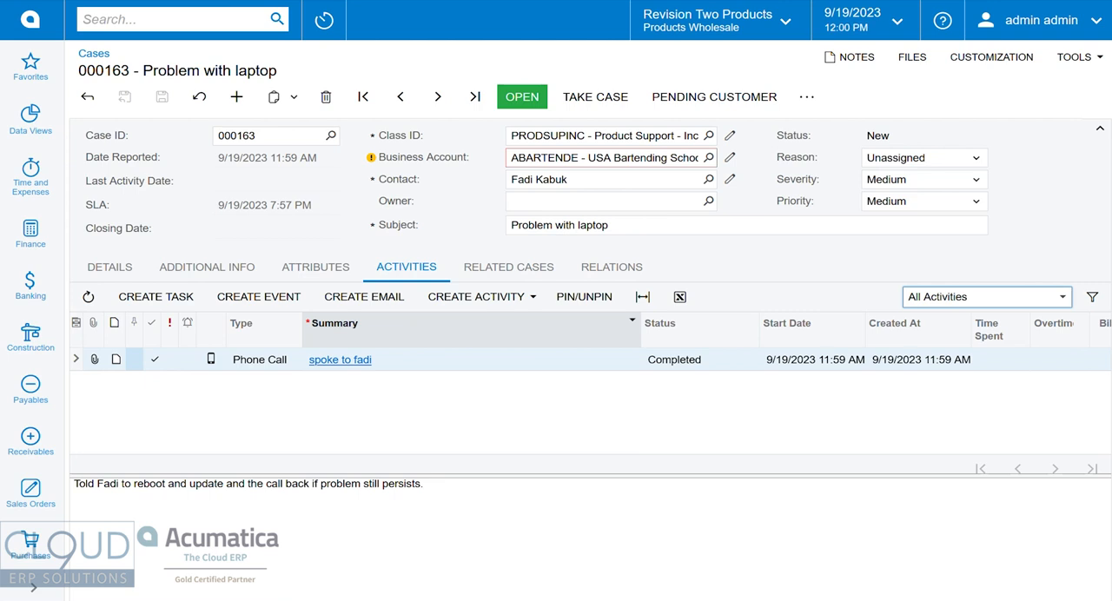
Take ownership of the case and open it with the reason In Process.
click(595, 97)
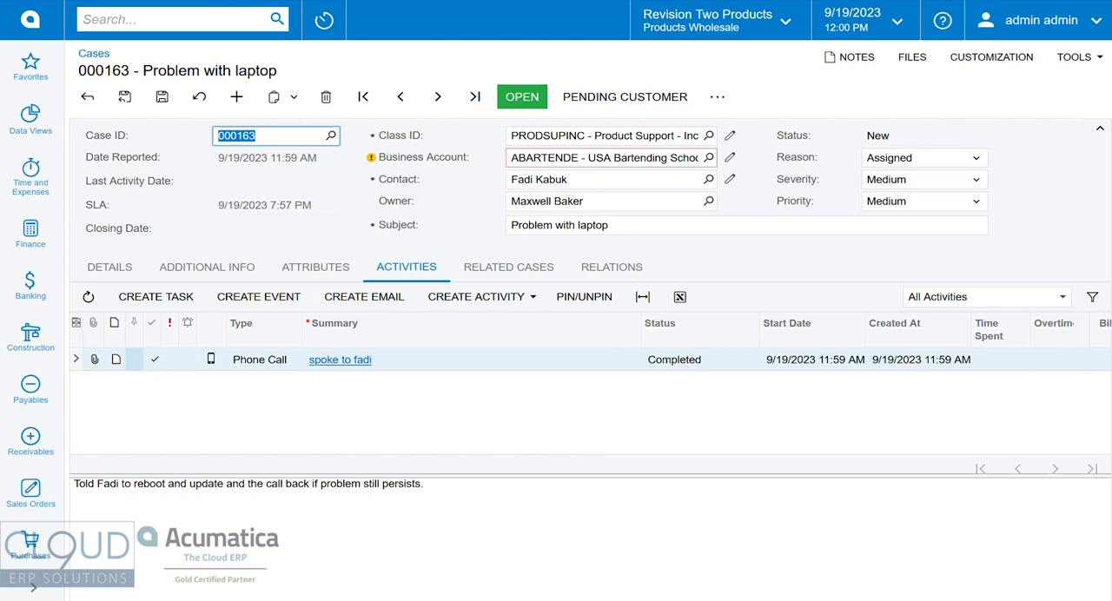
click(523, 97)
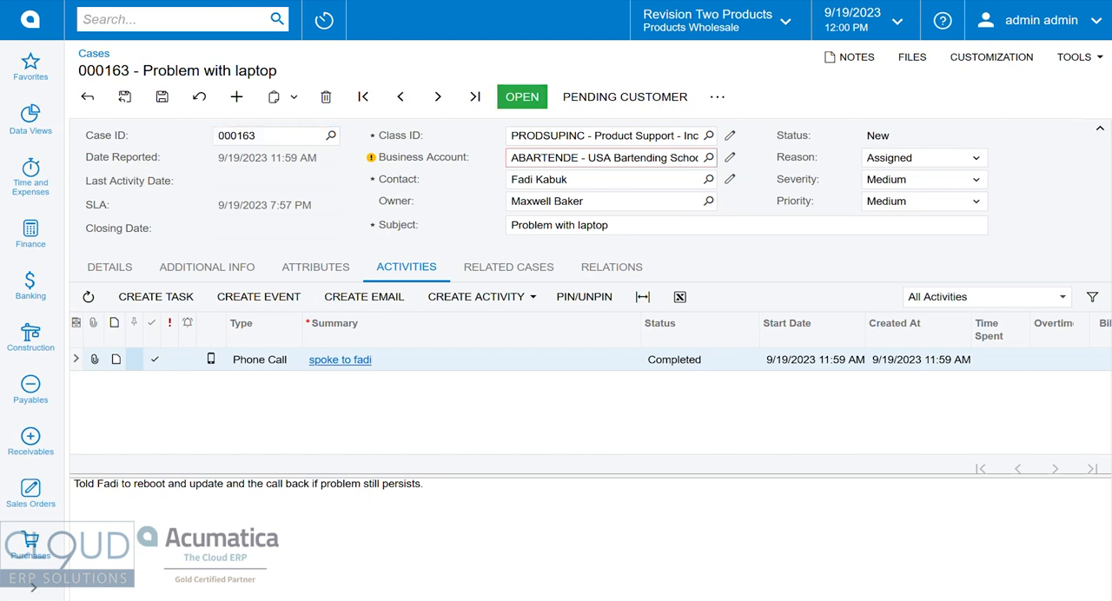
click(758, 363)
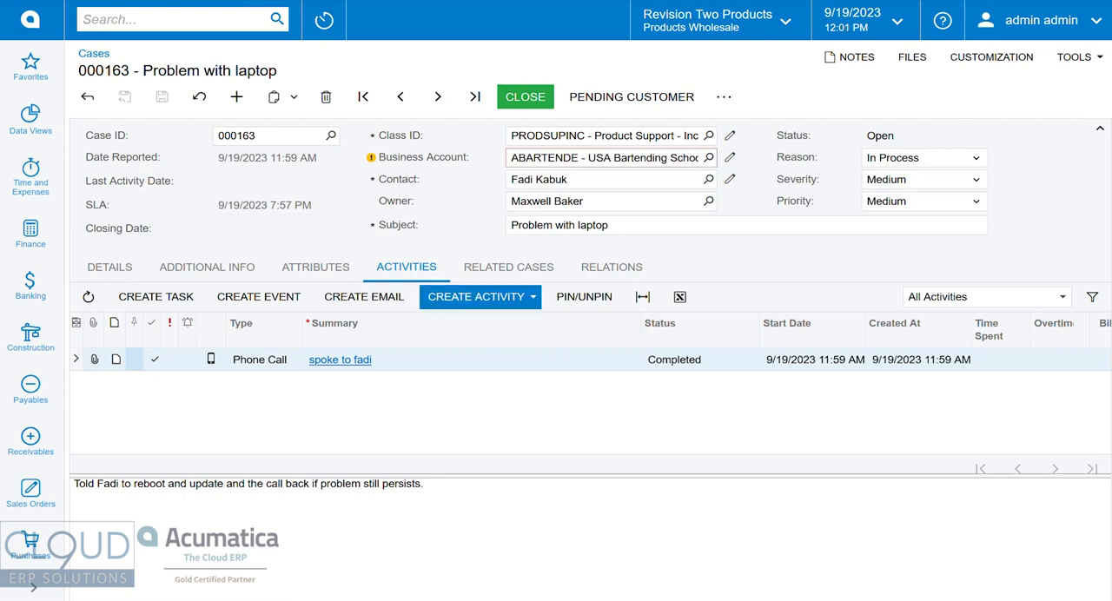
Log a second phone call summarizing that the contact calls back, with the note "Tried everything and it still doesn't work.".
click(482, 298)
click(492, 388)
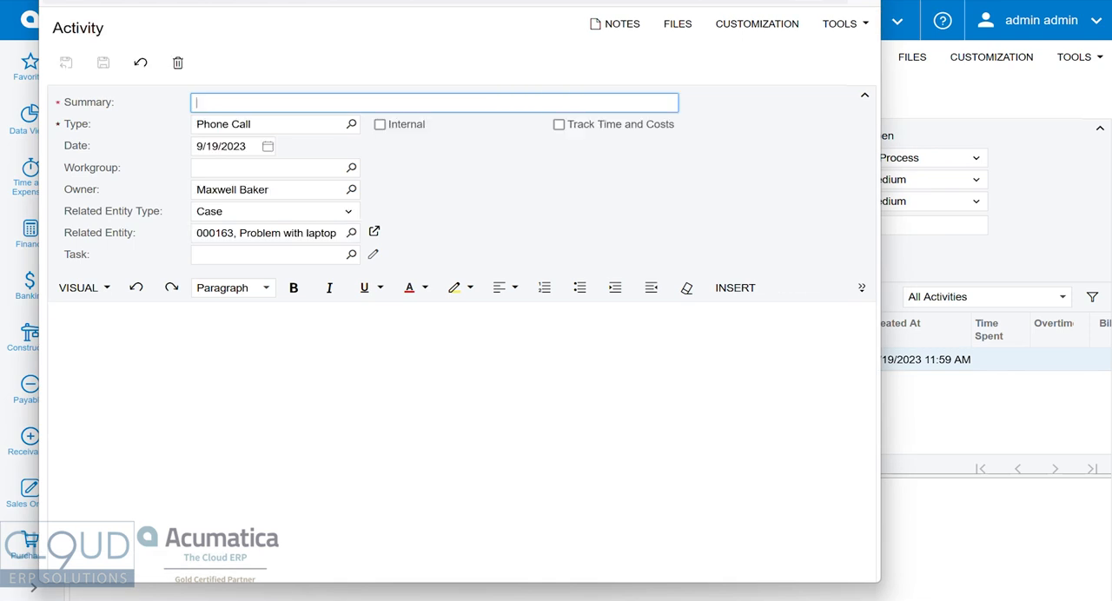
text(Fadi calls back)
key(Tab)
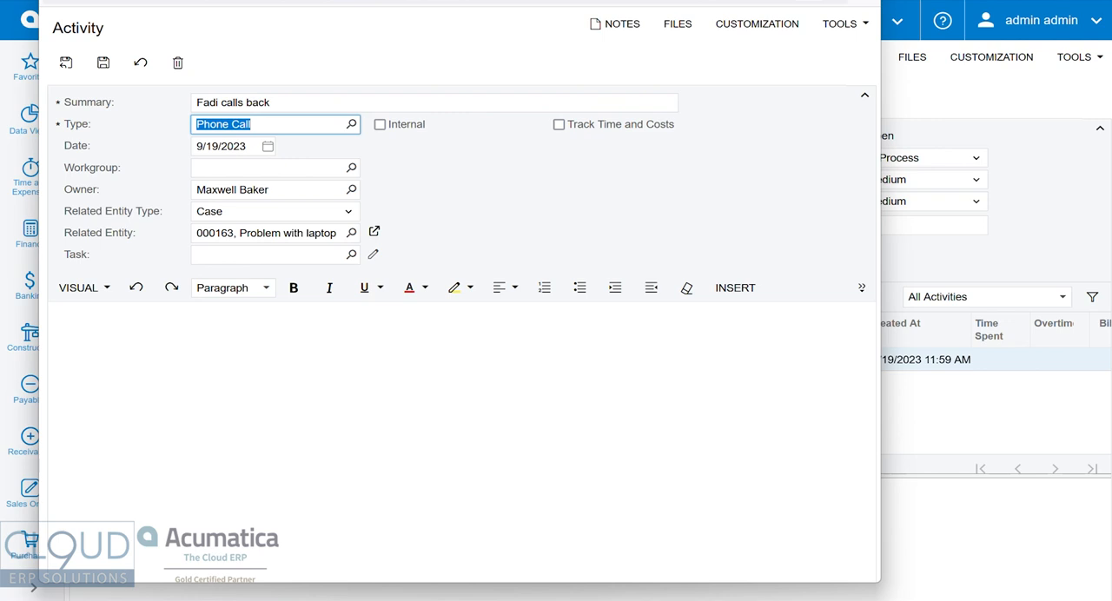
click(57, 317)
text(Tr)
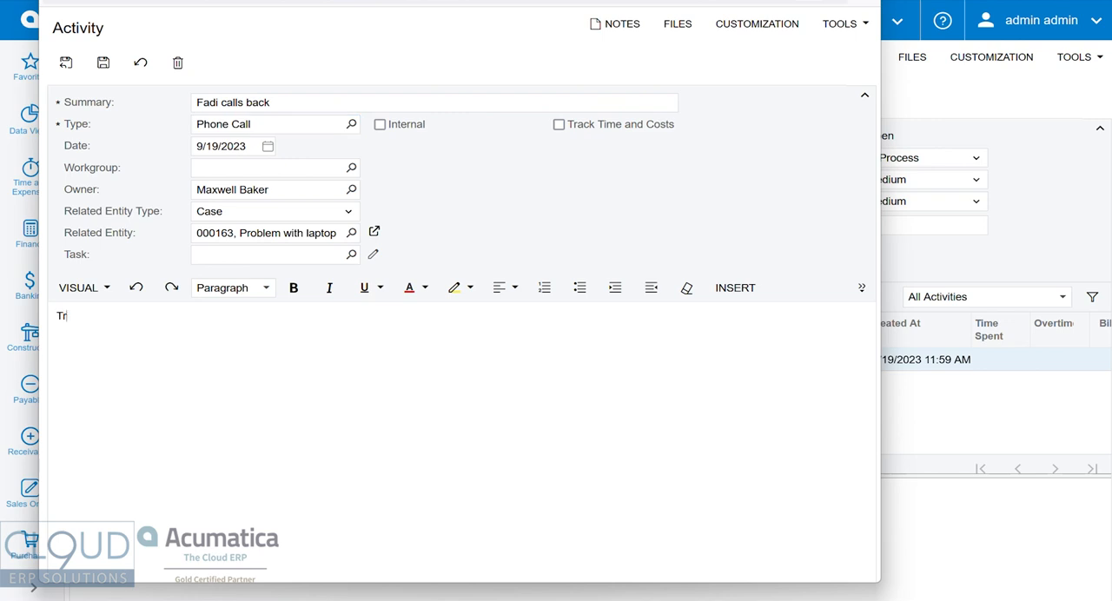
text(ied everyth)
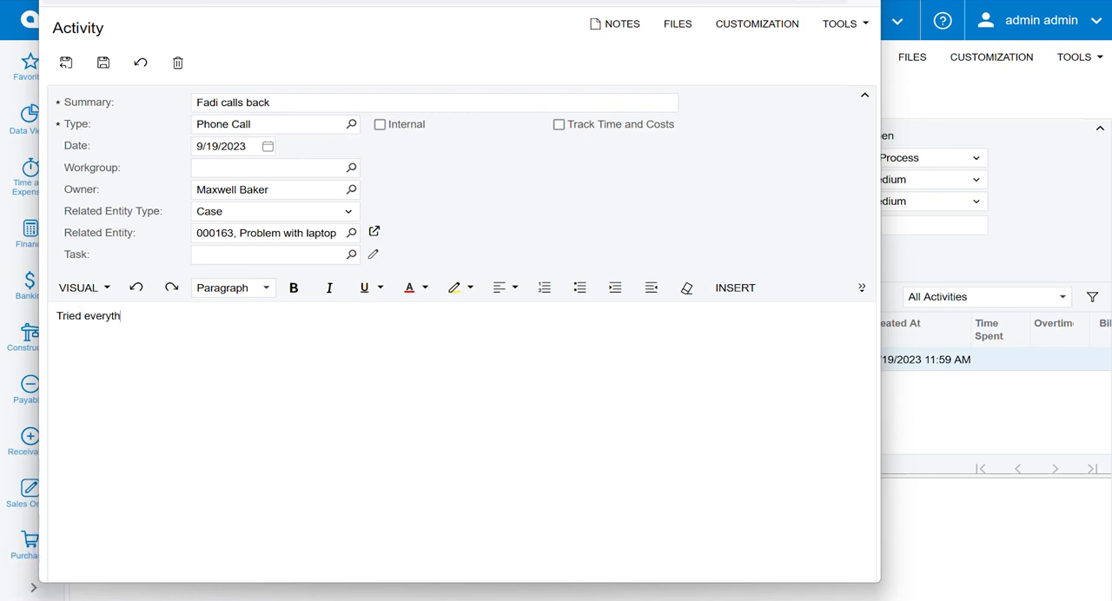
text(ing and it still doesn't work.)
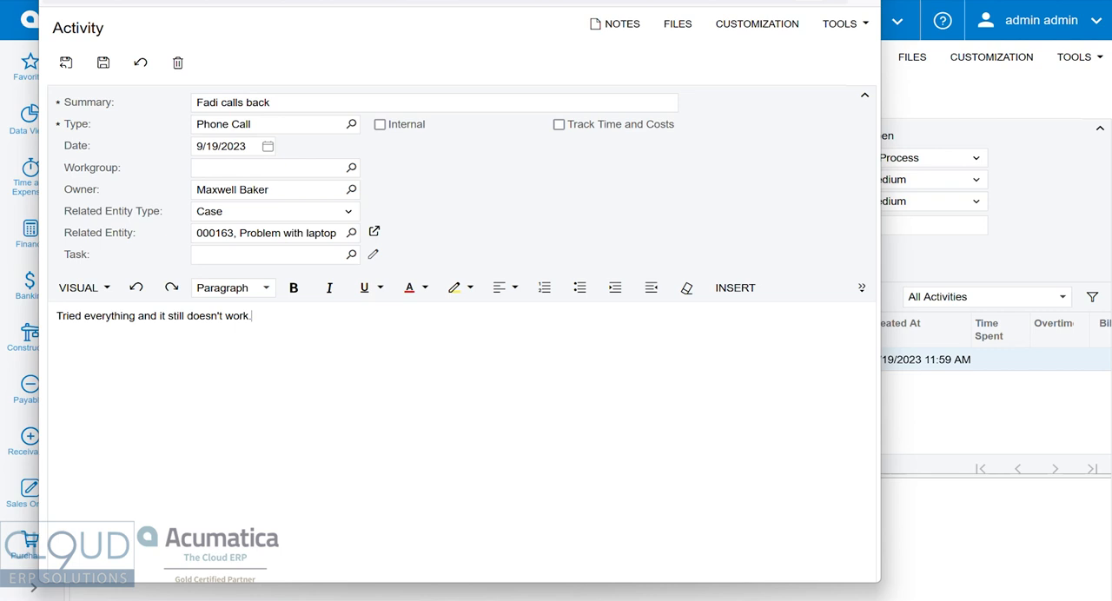
click(66, 63)
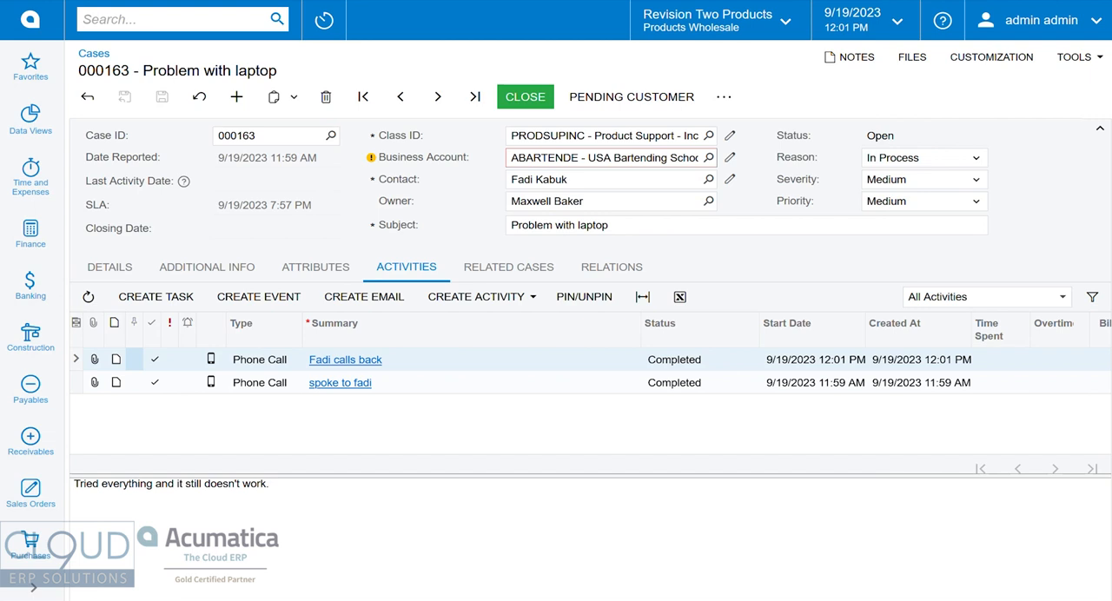
Create a return order from the case with the order type RR - Return with Replacement.
click(724, 96)
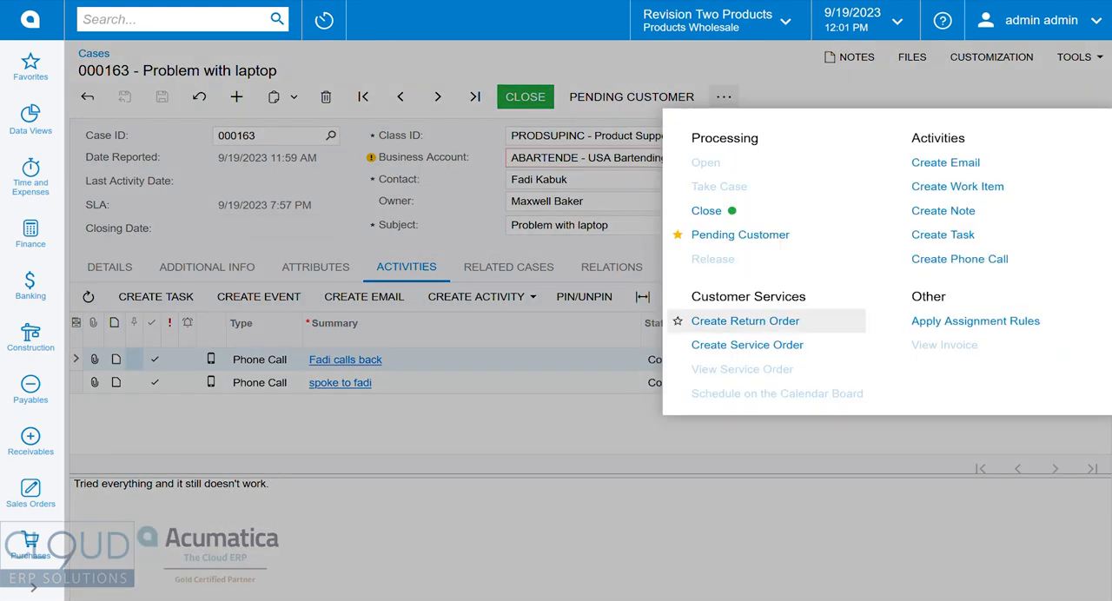
click(745, 321)
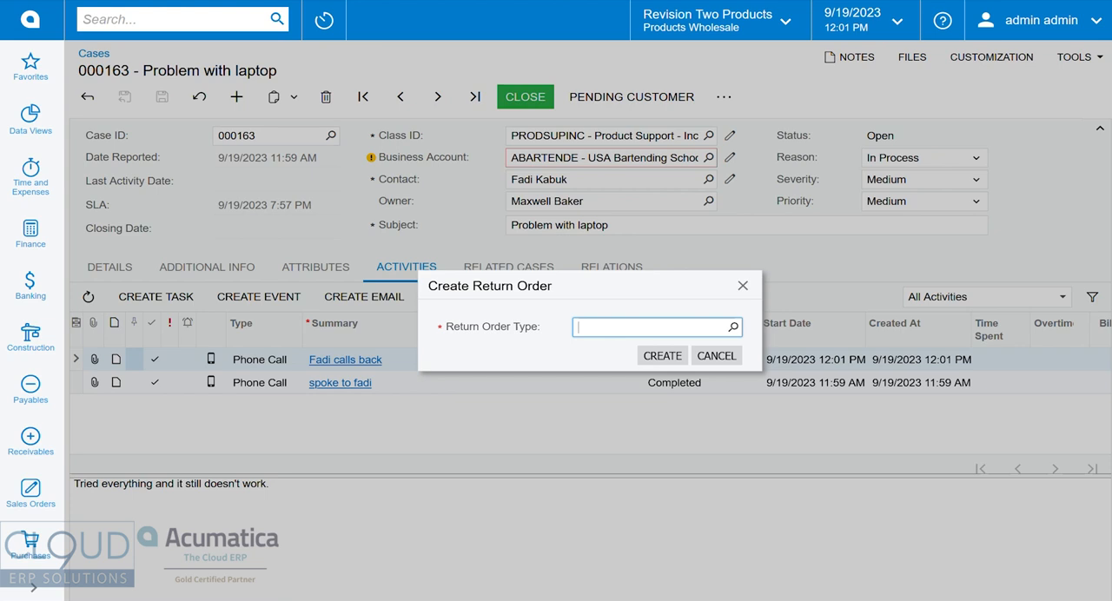
click(733, 328)
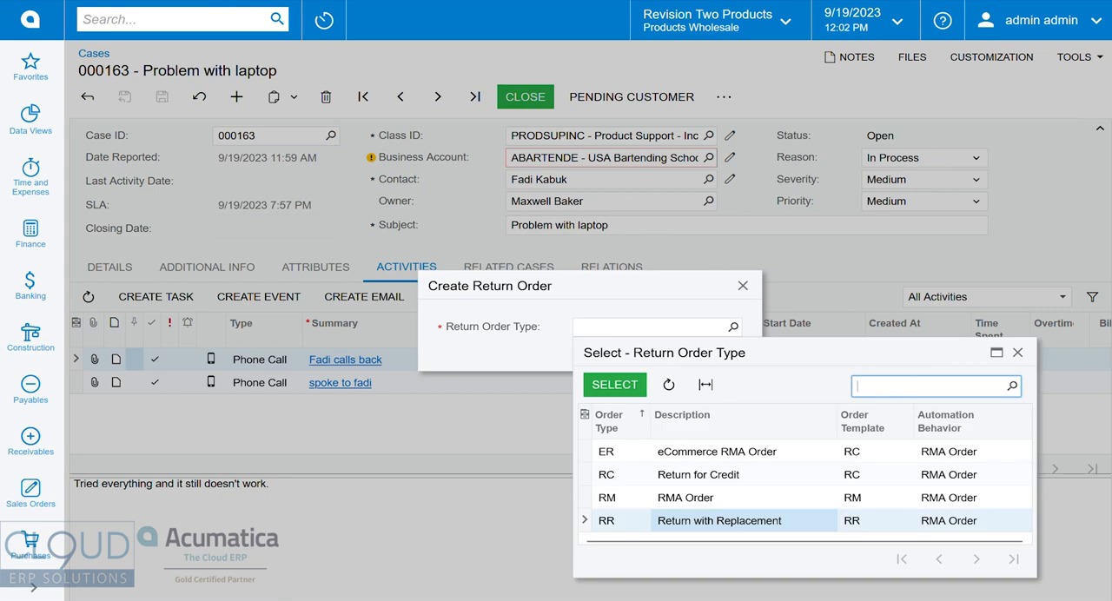
key(Return)
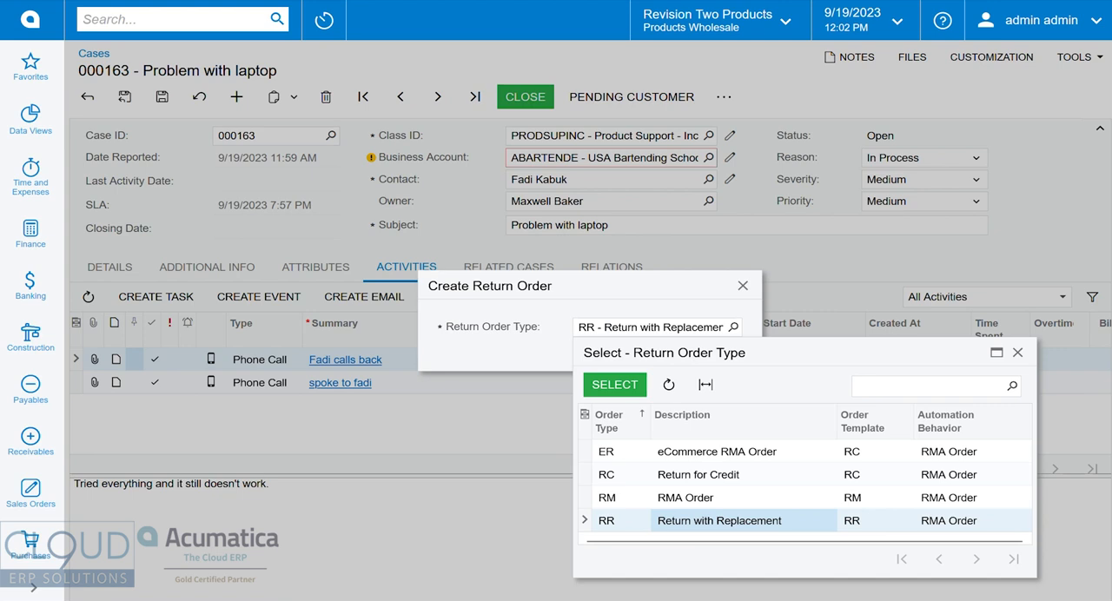
click(662, 357)
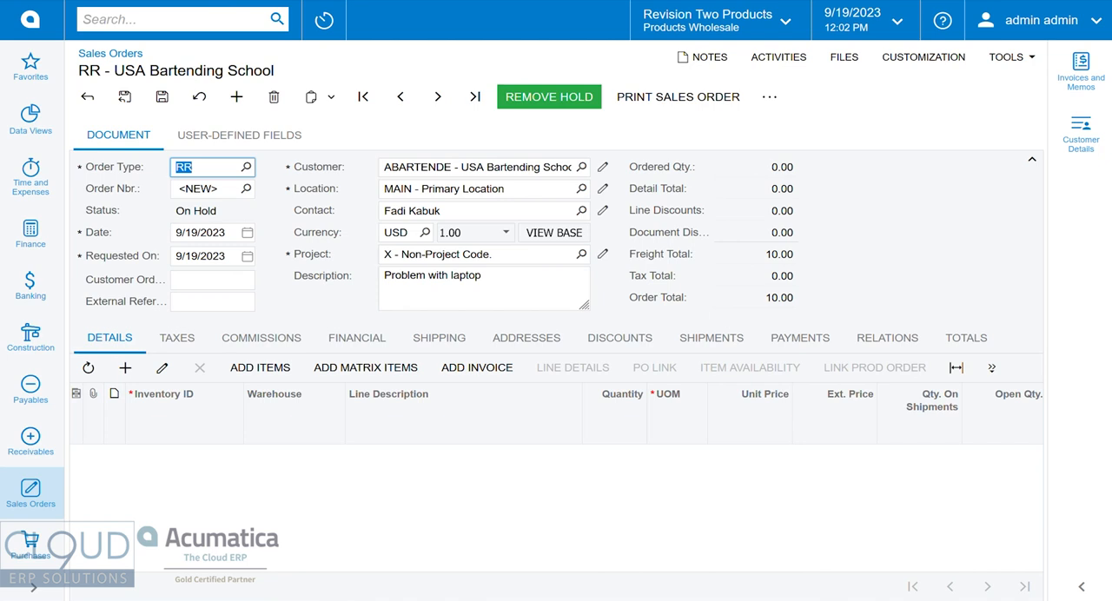
Add the Acer Laptop Computer line to the return order from the customer's invoice with the highest reference number.
click(478, 368)
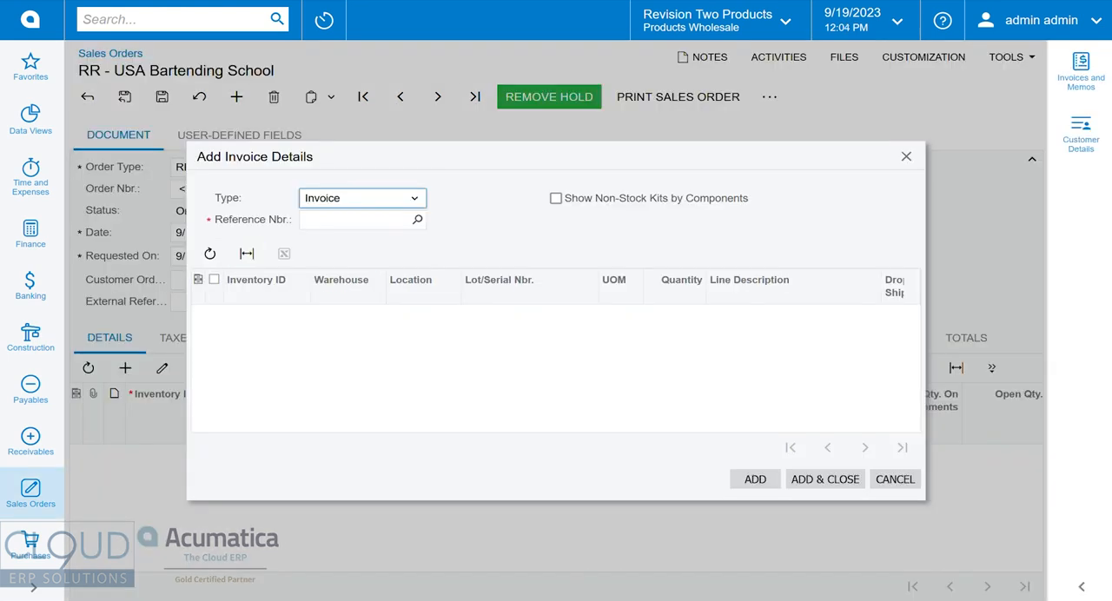
click(418, 220)
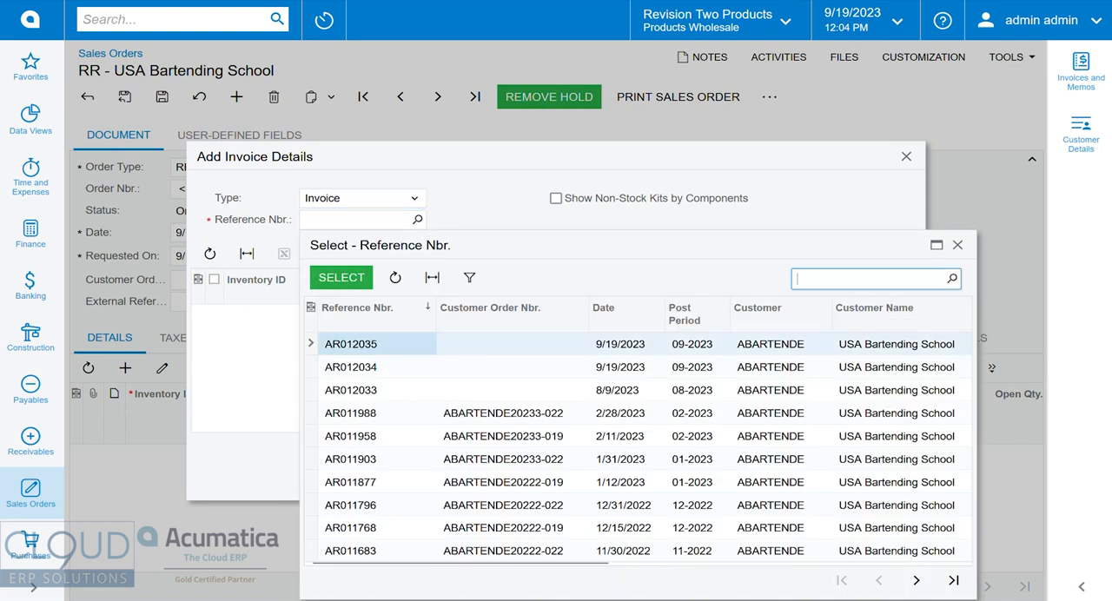
double_click(512, 344)
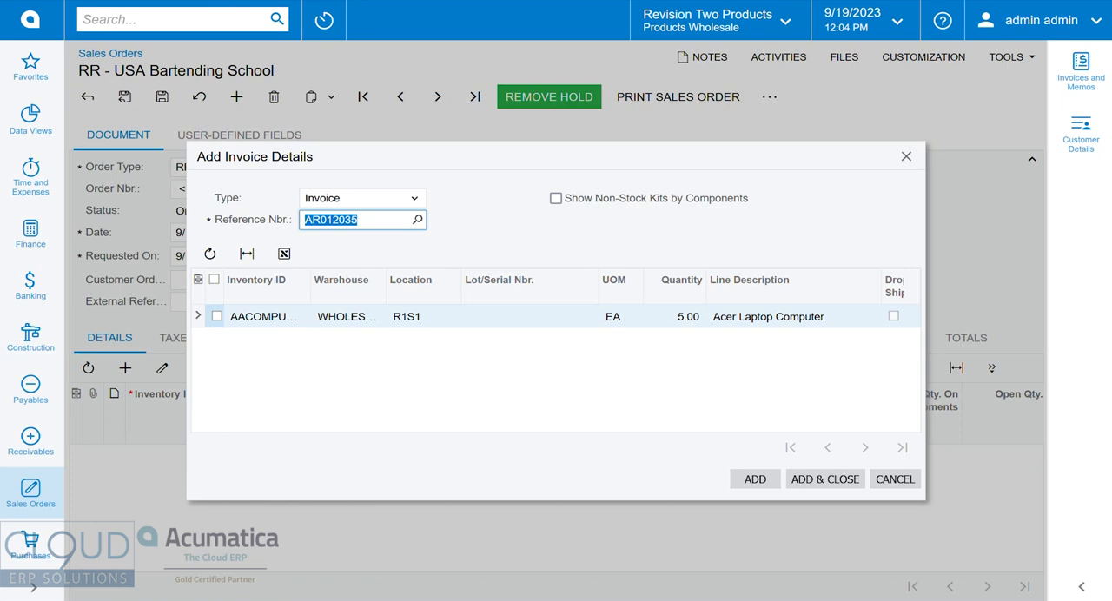
click(217, 317)
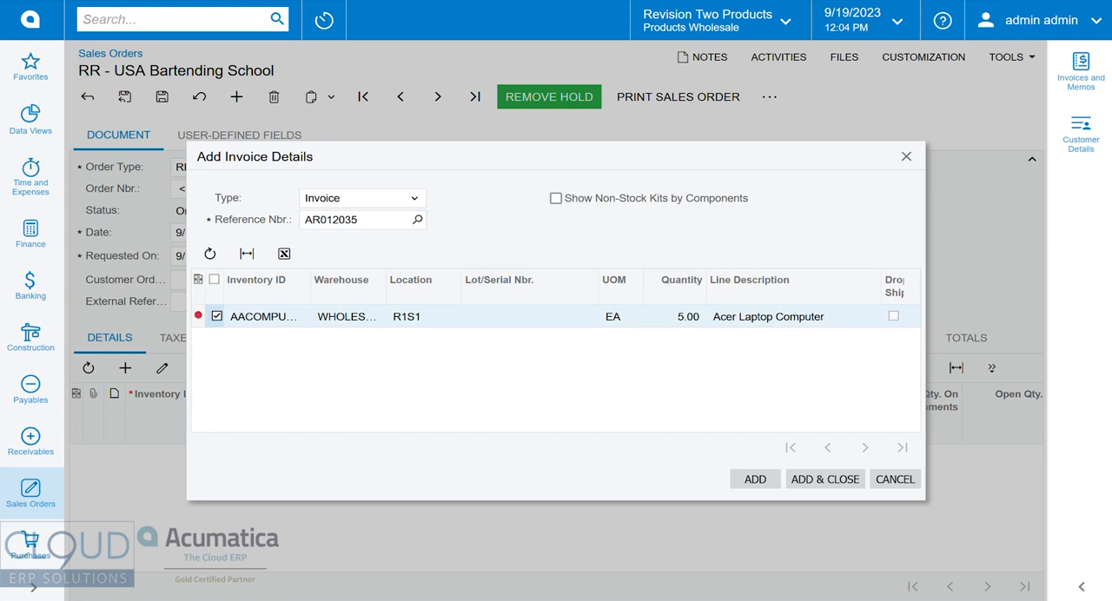
click(826, 479)
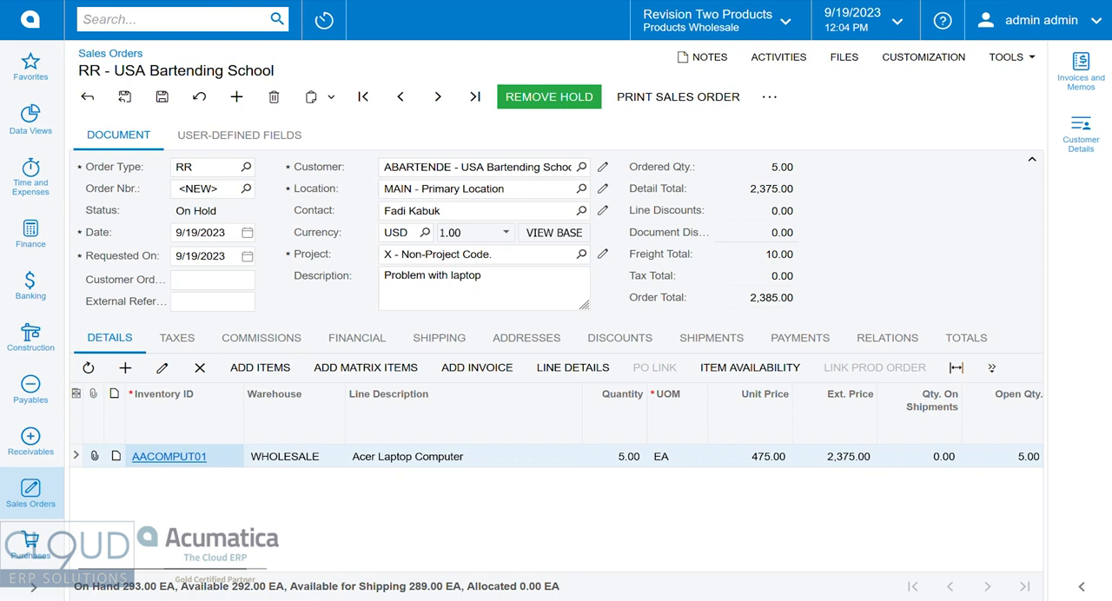
Set the quantity of the Acer Laptop Computer line to 1 and save the return order.
click(615, 457)
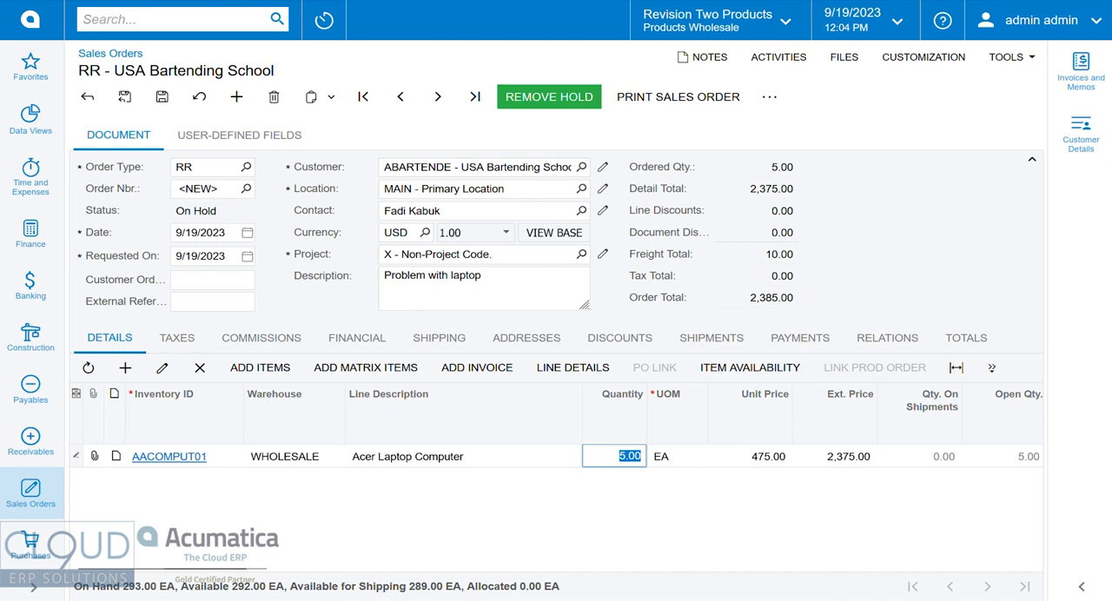
text(1)
key(Tab)
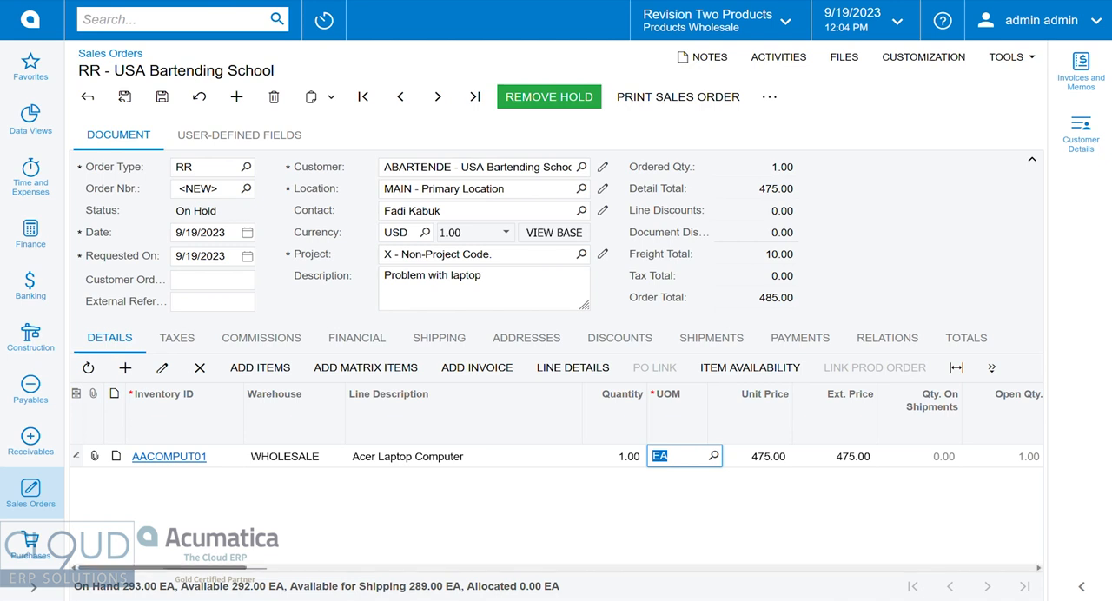
drag(163, 568, 351, 568)
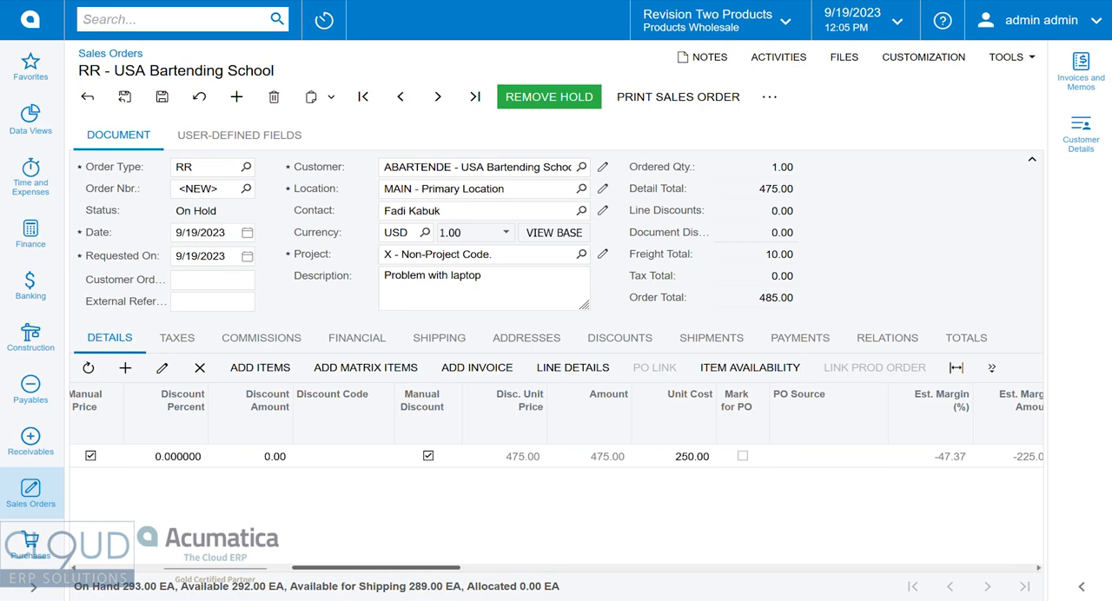
drag(377, 568, 162, 569)
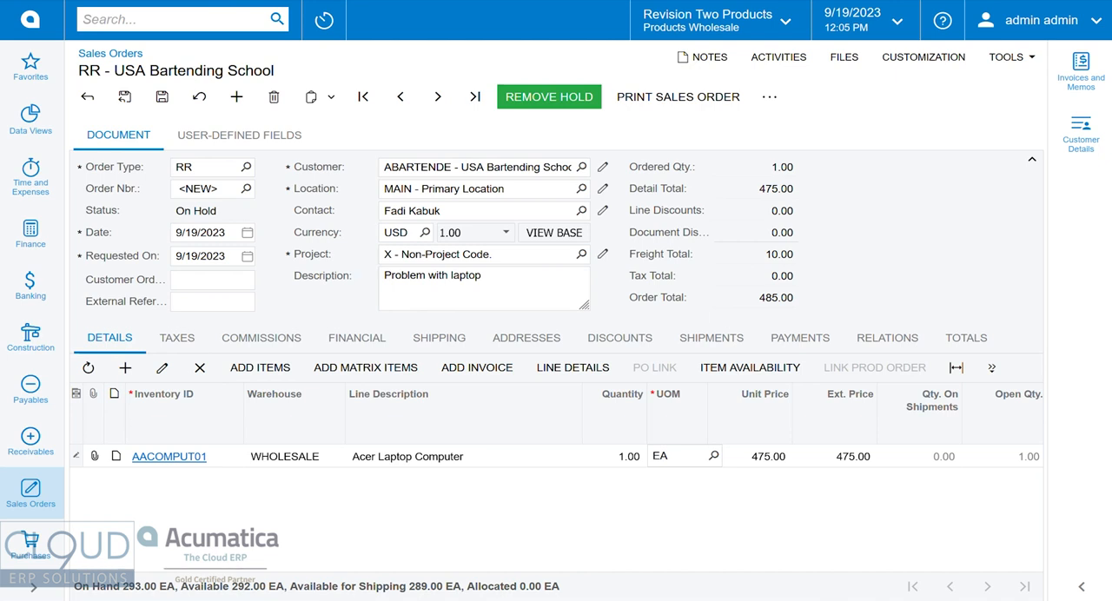
key(ctrl+s)
key(Tab)
key(ctrl+c)
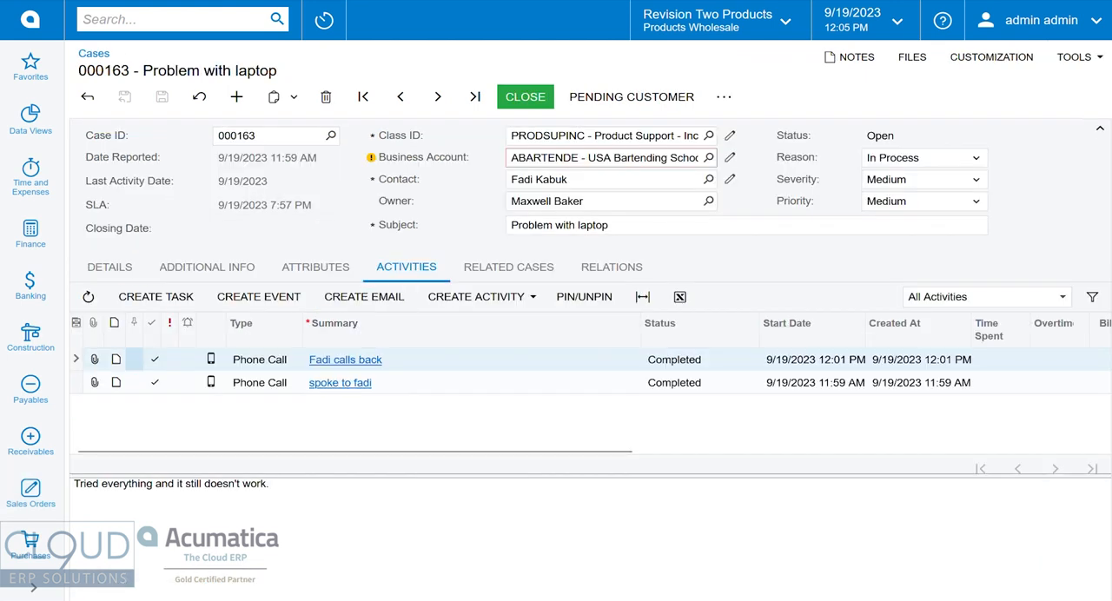
Draft an email from the case to its contact, beginning "Hey our RMA number is" followed by the return order number.
click(345, 360)
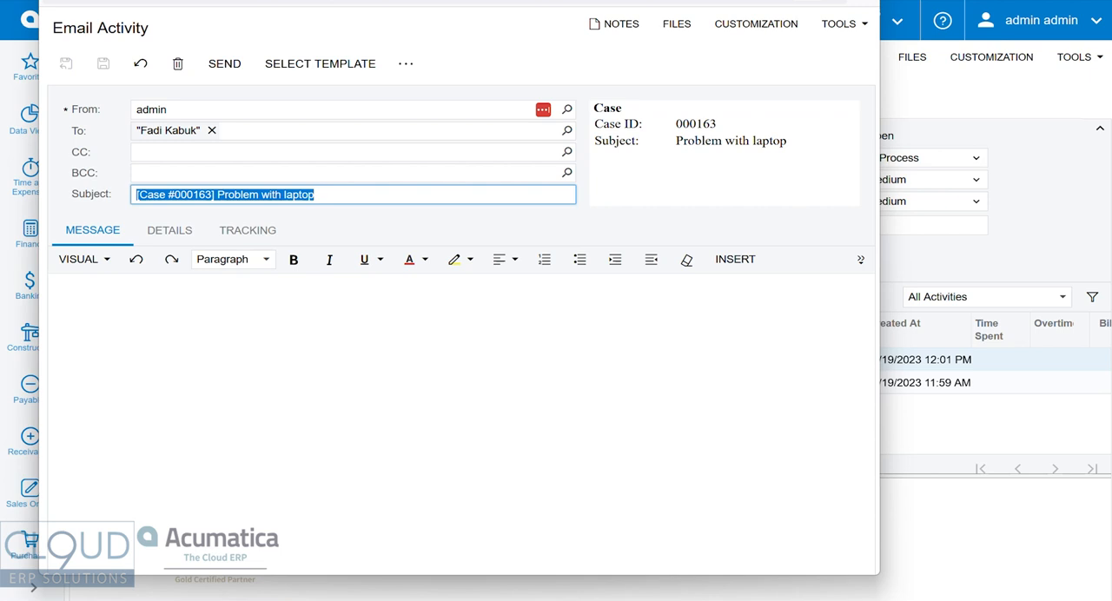
click(57, 288)
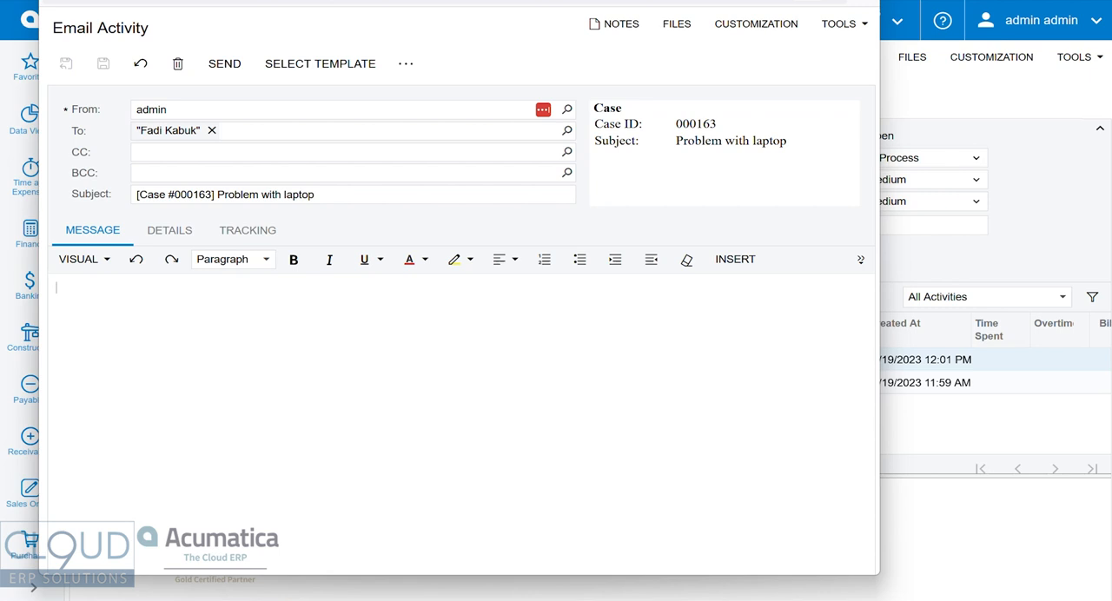
text(Hey our RMA number is)
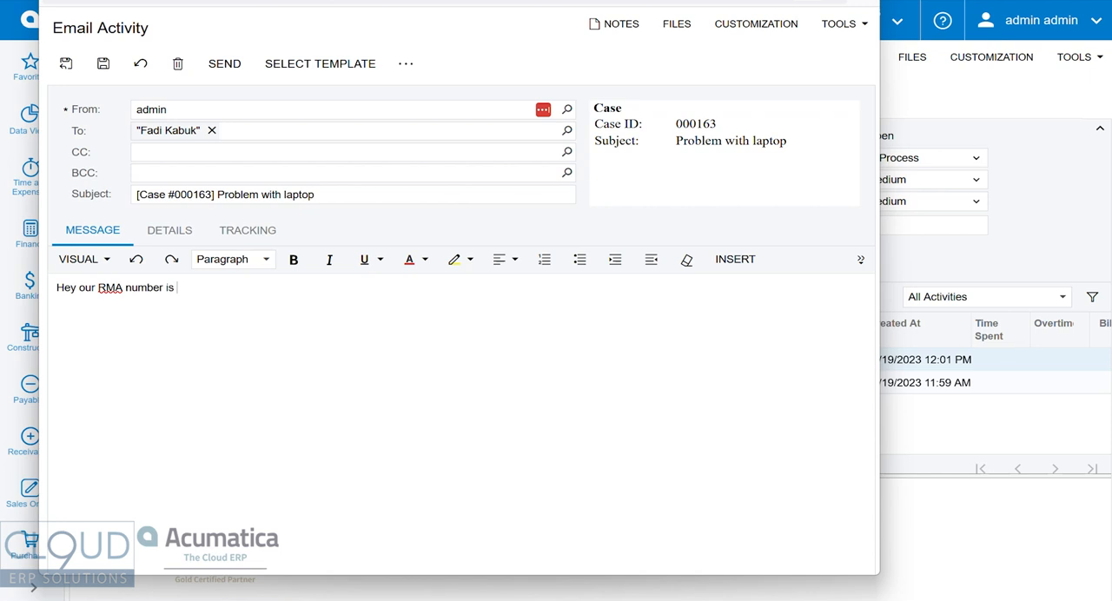
key(ctrl+v)
click(319, 63)
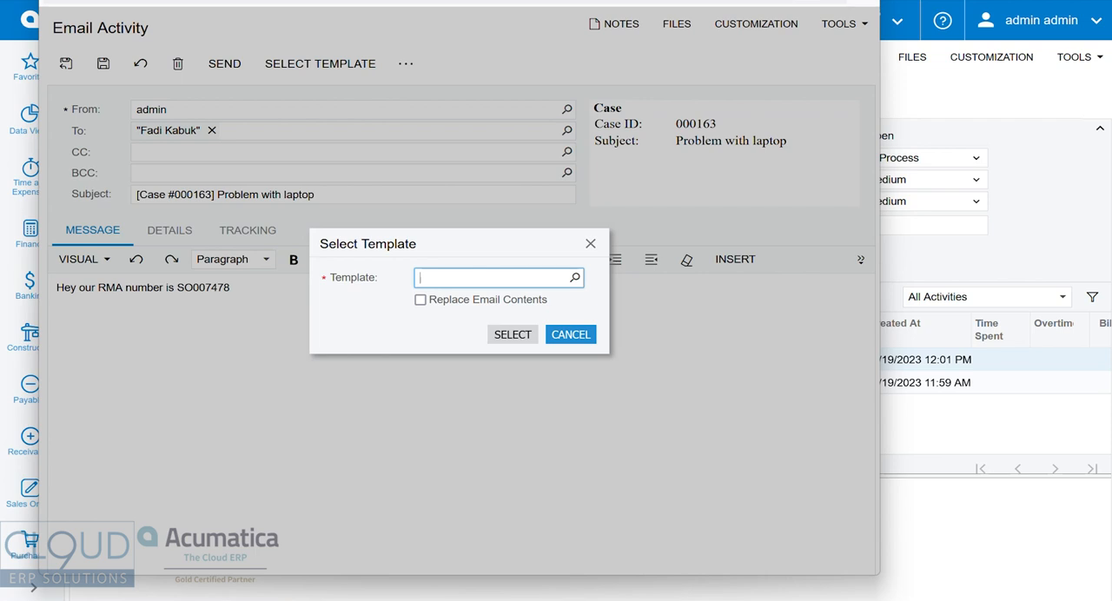
click(571, 334)
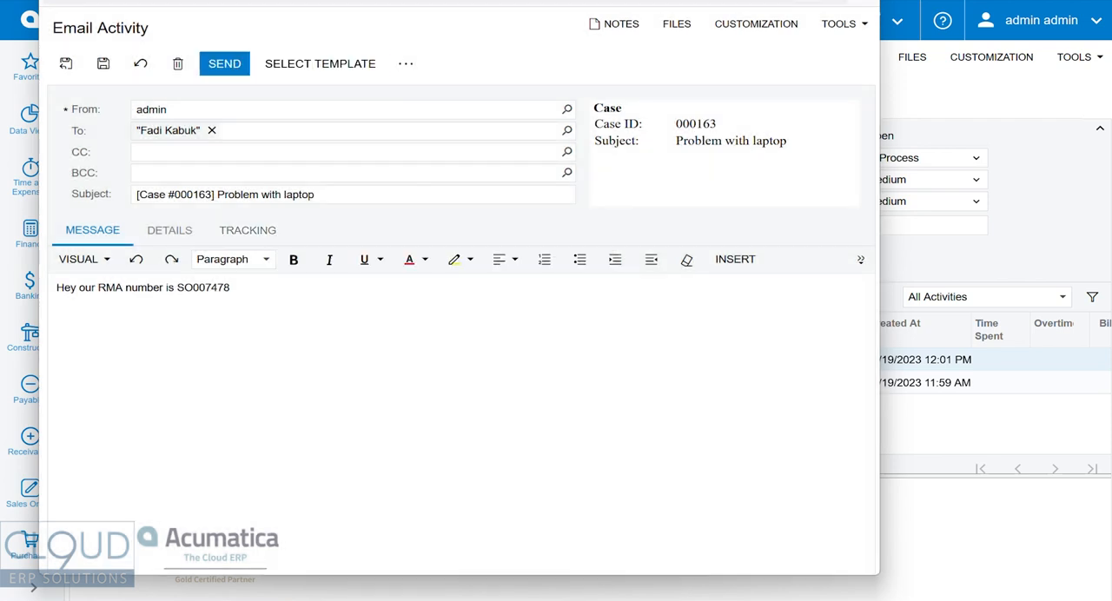
Complete the email with ", please send to our address and we can process a repair or replacement" and send it.
text(, please)
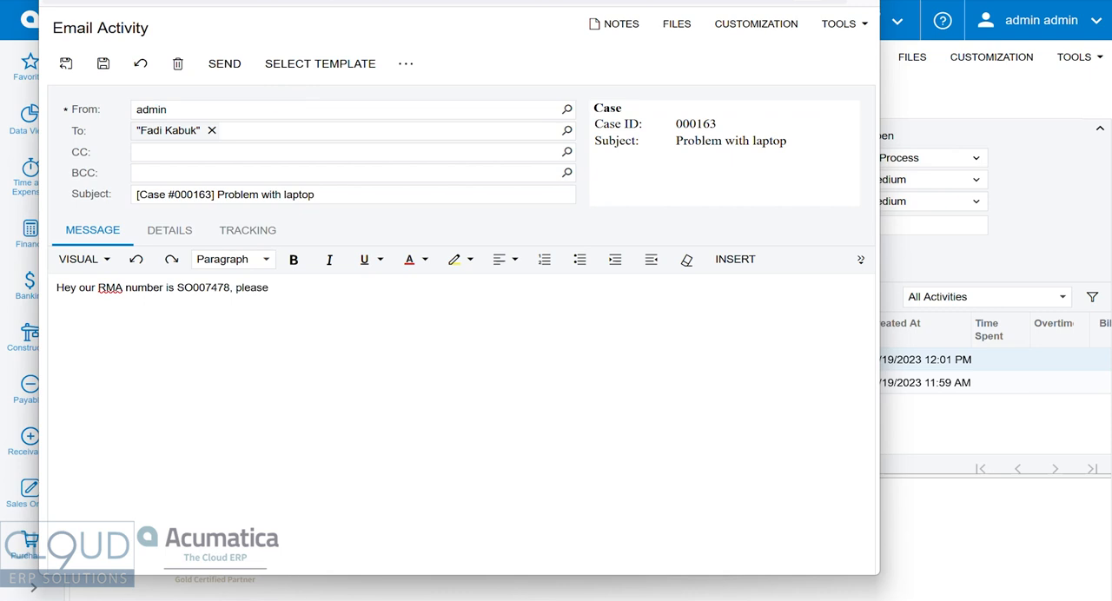
text( send to our address and we can process )
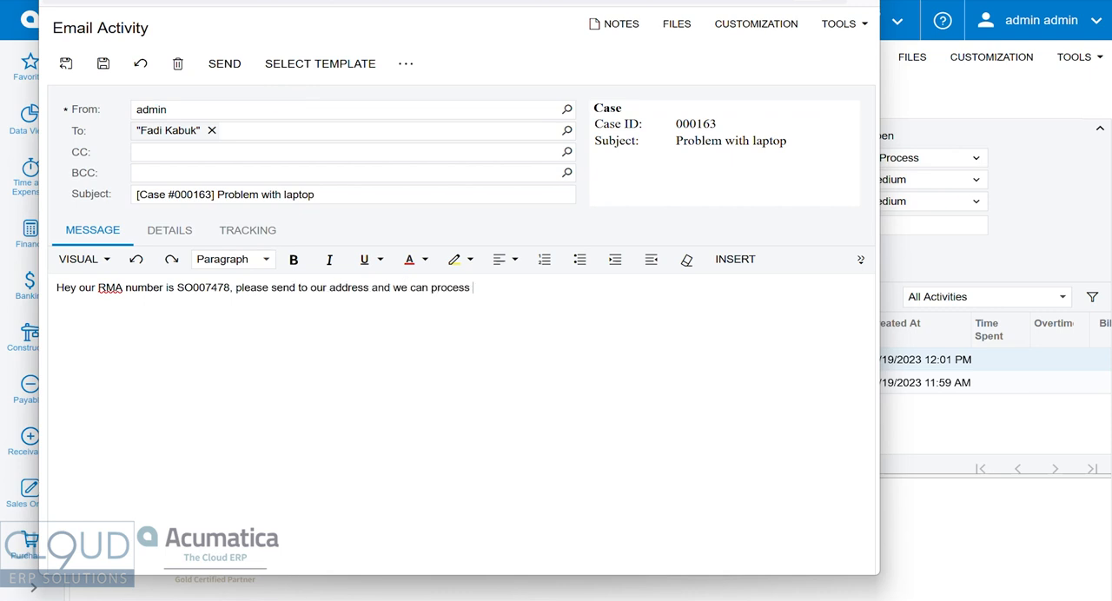
text(a repair or replacement)
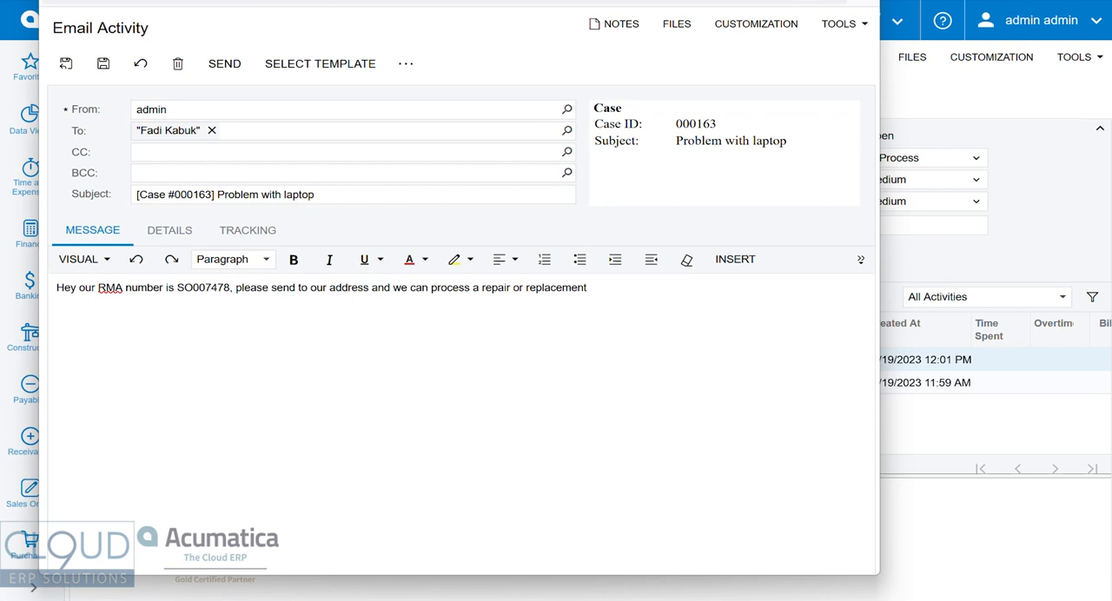
click(224, 63)
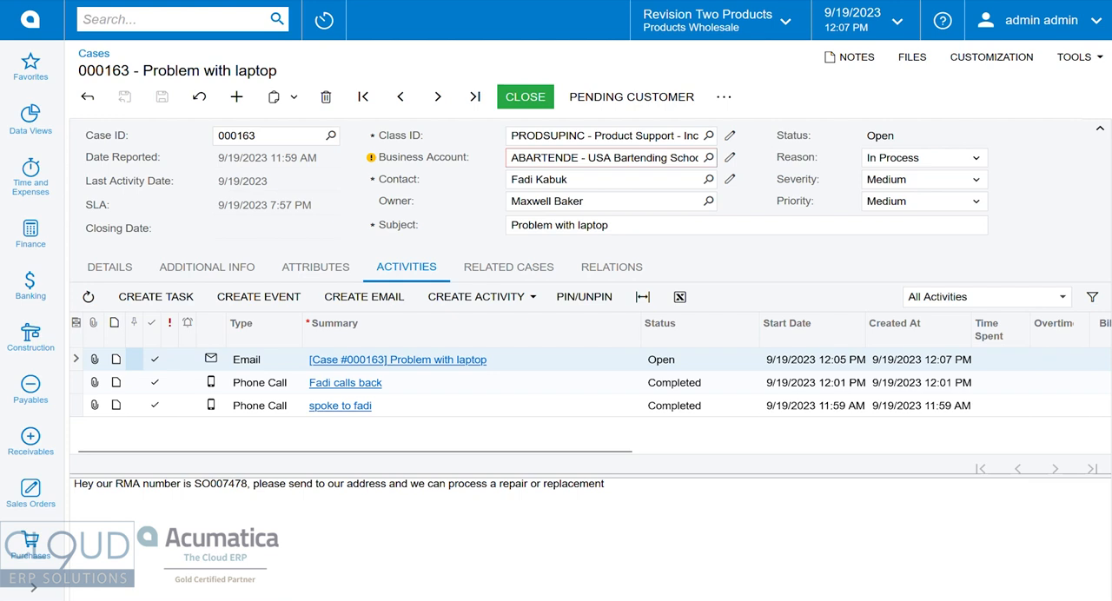
Review the sales order linked in the case's relations, and return to the case's activities.
click(612, 267)
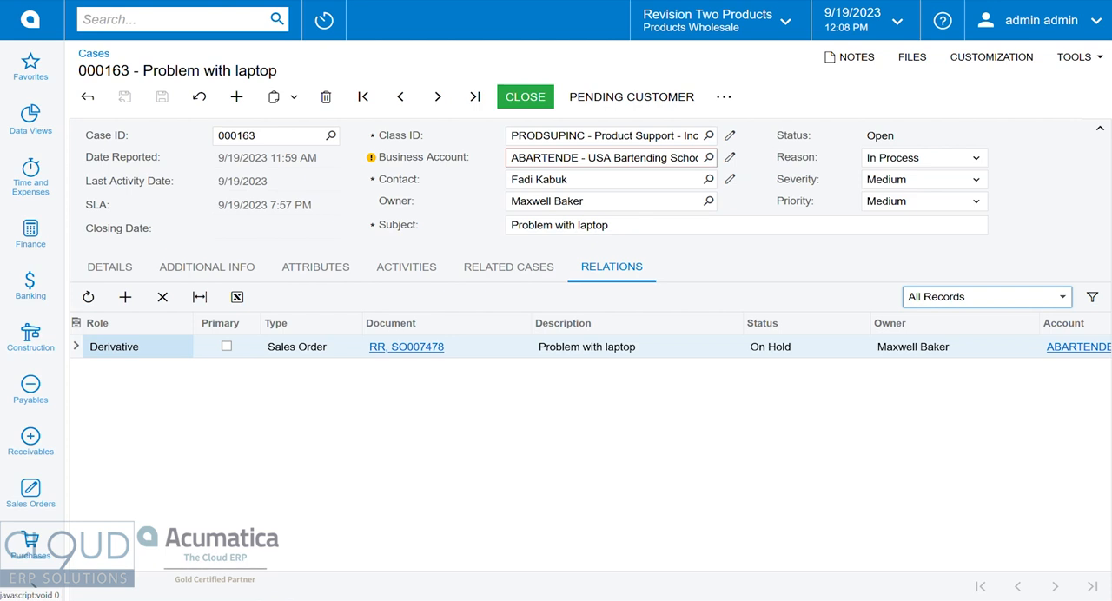
click(407, 267)
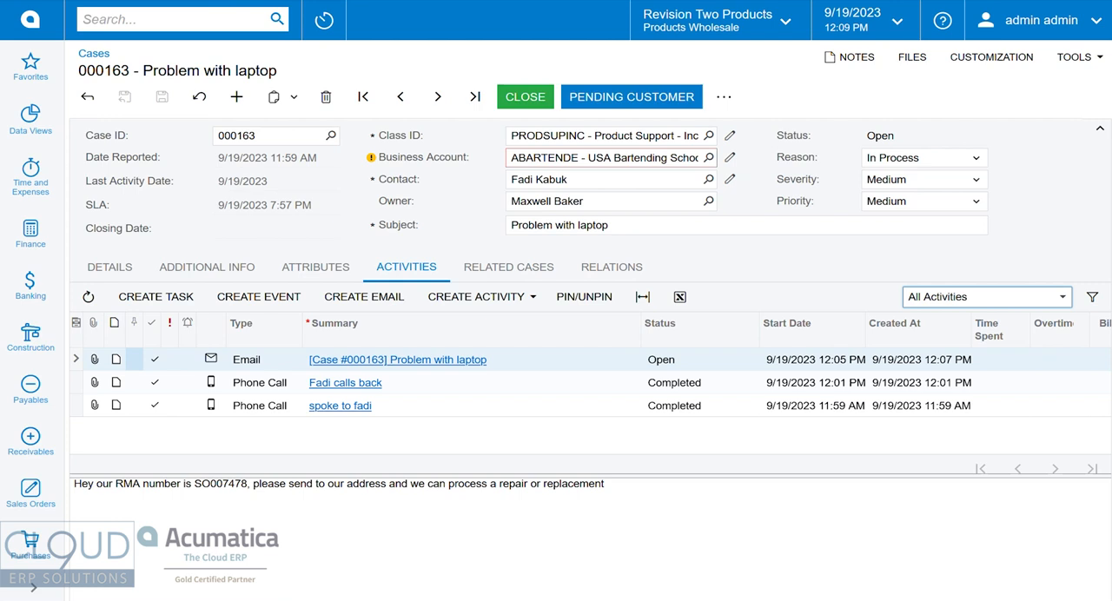
click(724, 96)
click(746, 321)
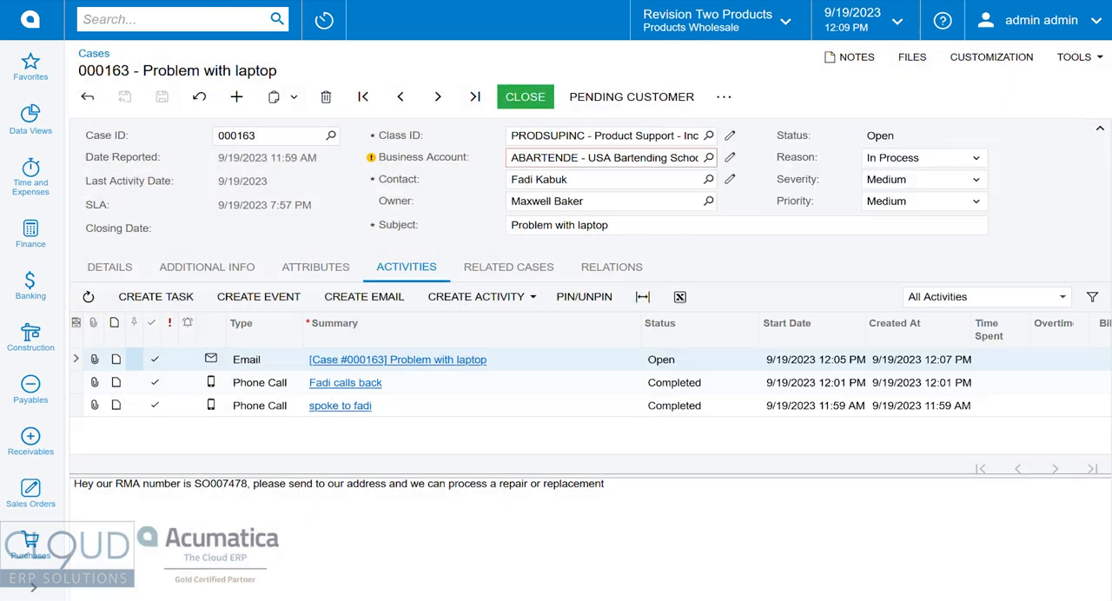